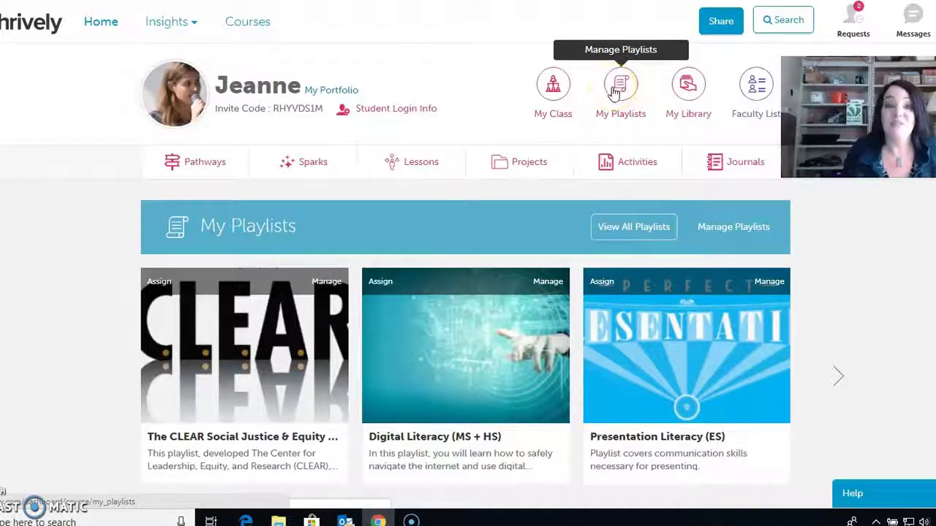
Open the Class Snapshot report from the teacher insights
left_click(622, 93)
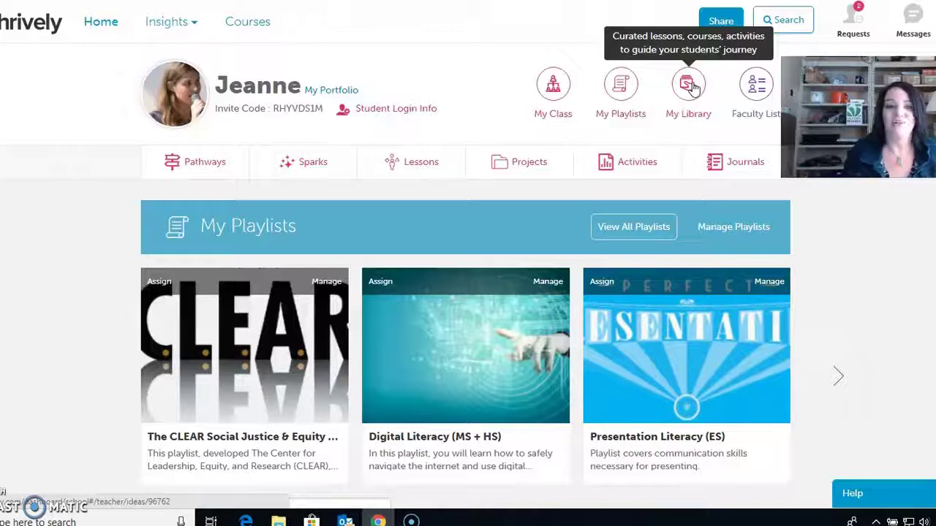
left_click(169, 26)
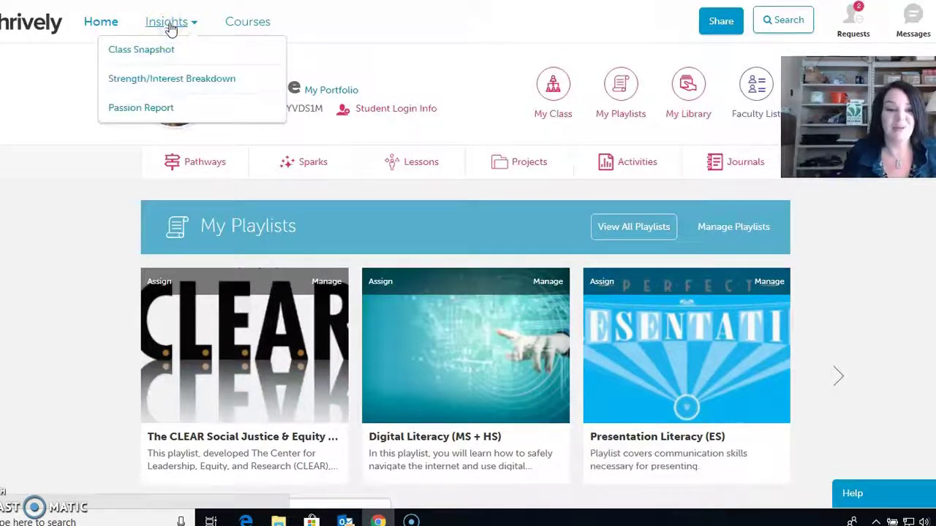
left_click(159, 56)
left_click(176, 48)
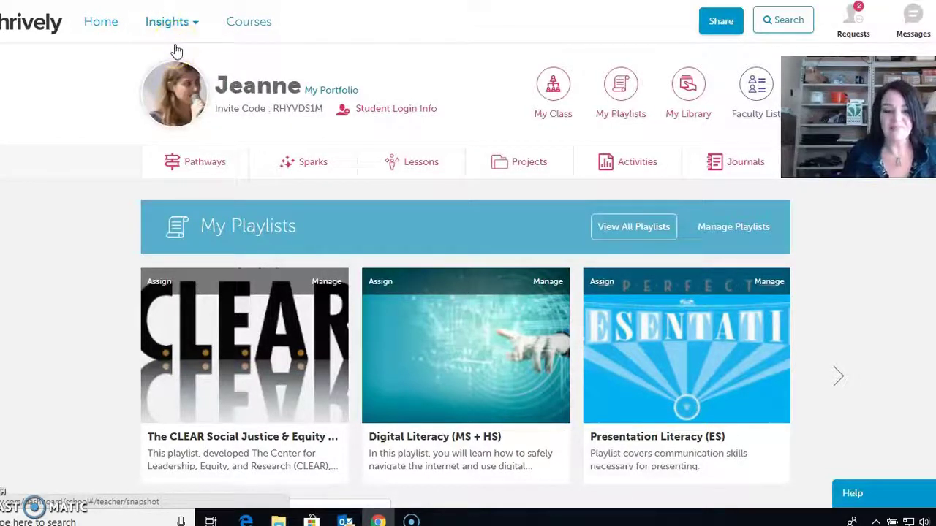
left_click(194, 29)
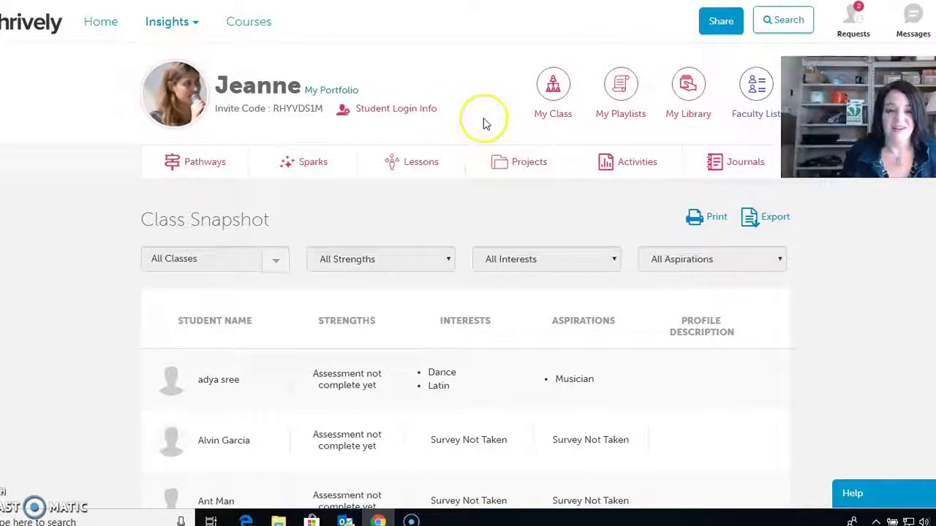
Show the classes available for filtering the Class Snapshot, then close the list without choosing one
scroll(485, 124, "down", 1)
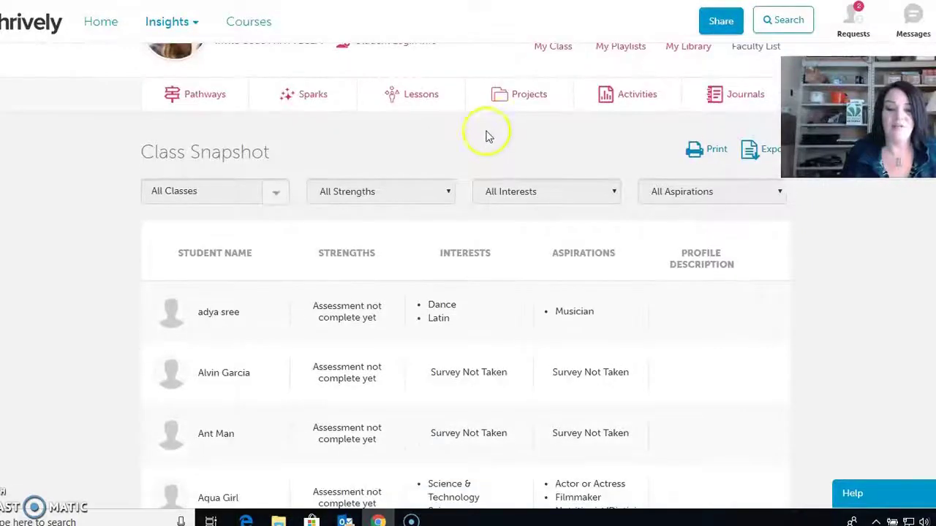
left_click(273, 196)
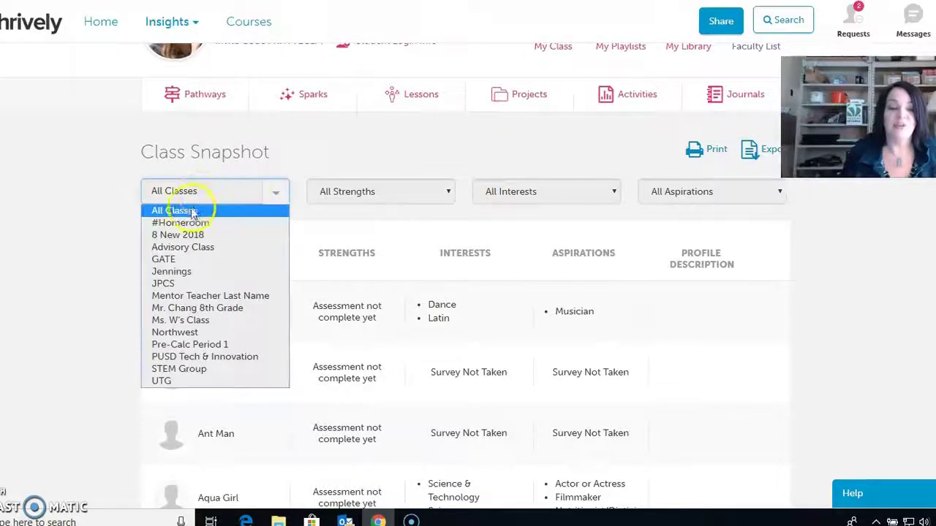
left_click(317, 225)
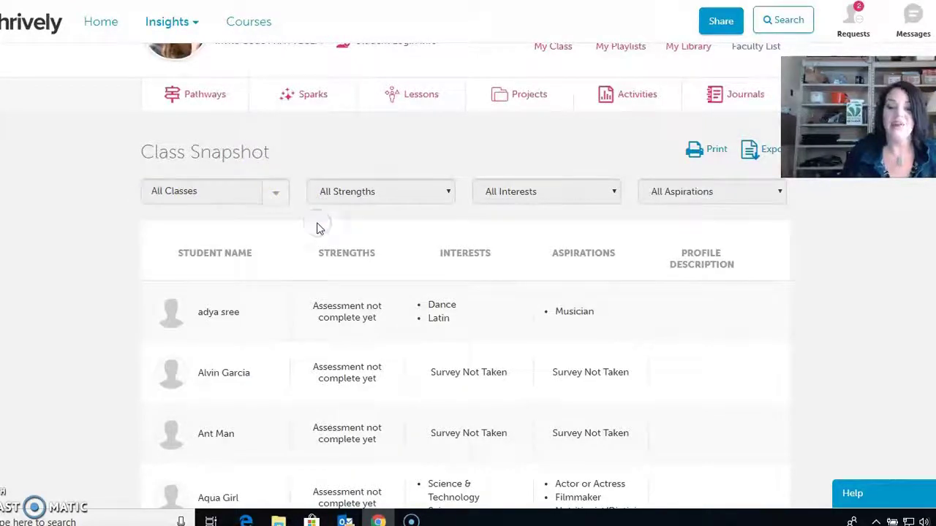
Review the students' strengths, interests, aspirations and profile descriptions in the Class Snapshot table
scroll(388, 247, "down", 1)
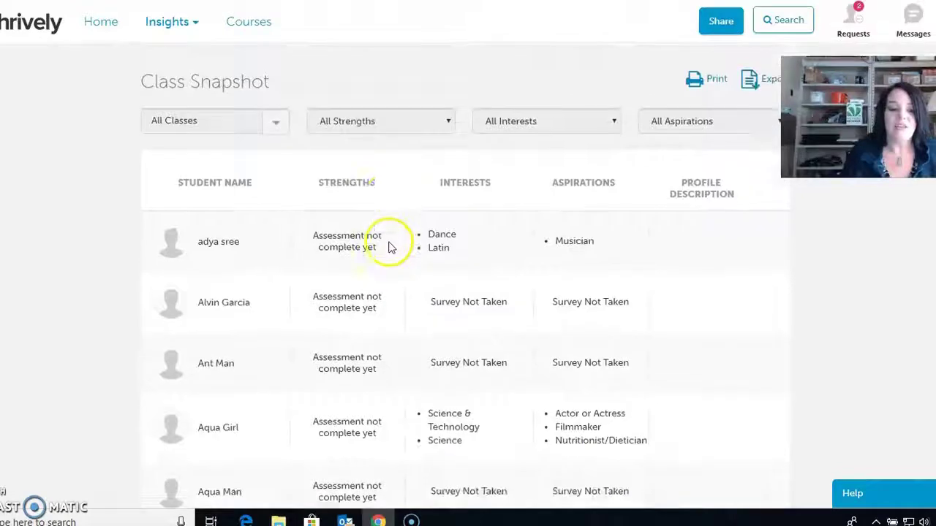
scroll(230, 317, "down", 1)
scroll(361, 261, "down", 1)
scroll(130, 372, "down", 2)
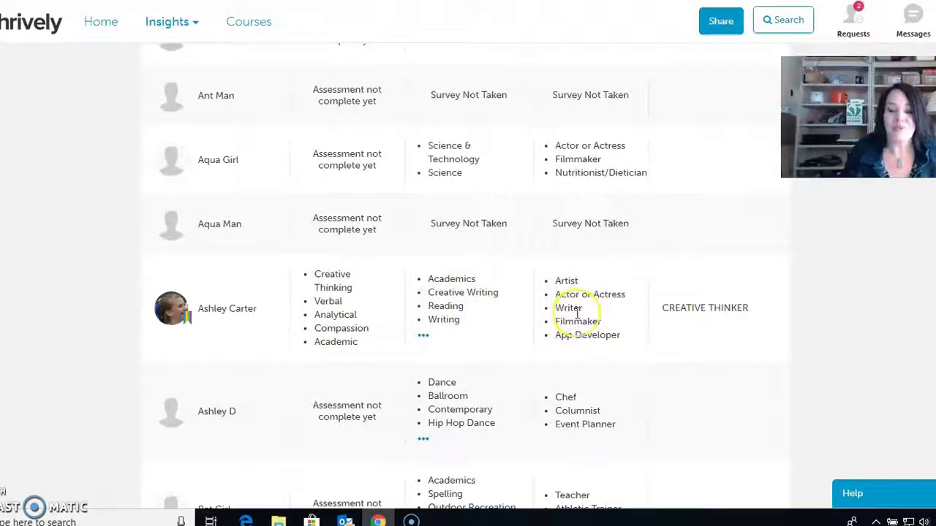
scroll(577, 313, "down", 4)
scroll(576, 317, "up", 2)
scroll(576, 318, "up", 7)
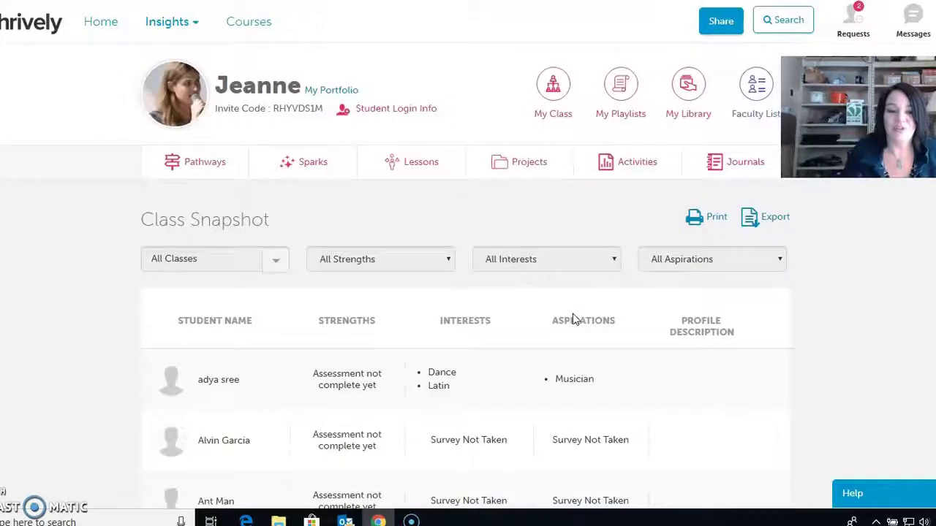
Open the Strength/Interest Breakdown and list the students who possess the Flexibility strength
left_click(174, 26)
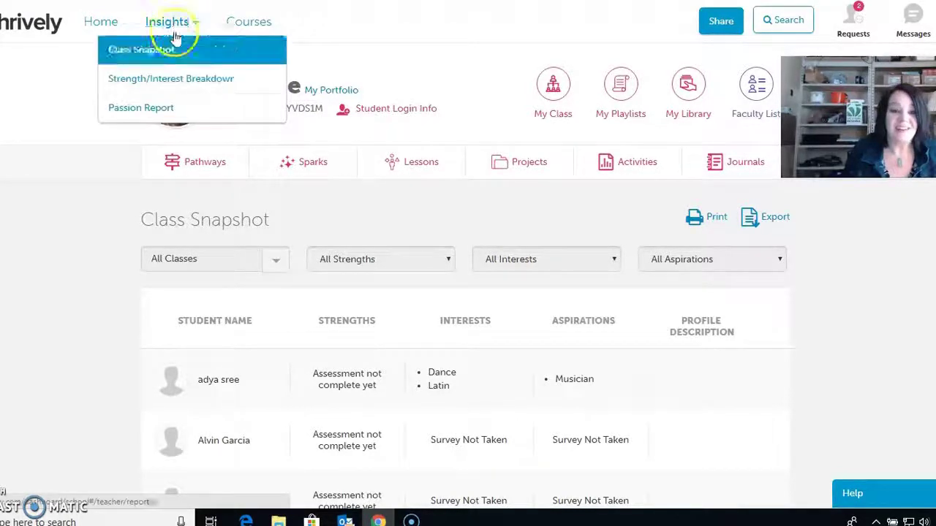
left_click(186, 81)
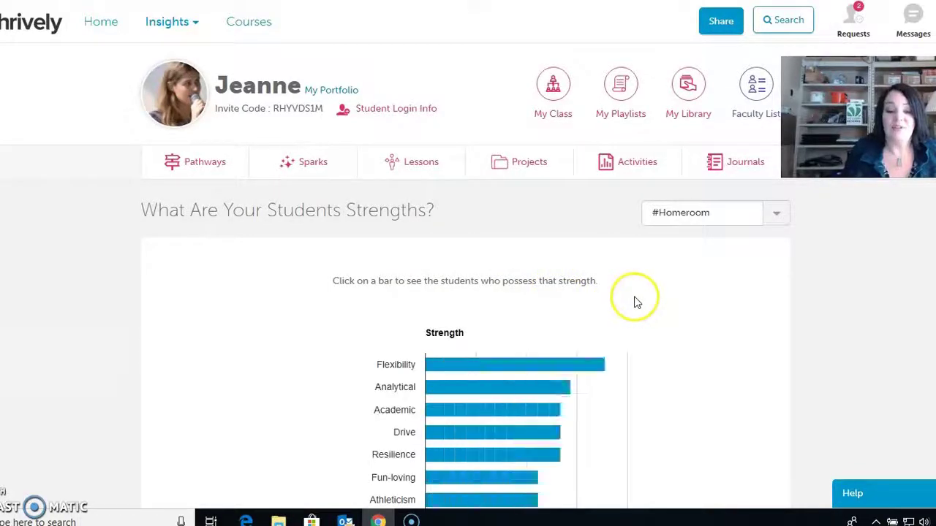
scroll(634, 301, "down", 3)
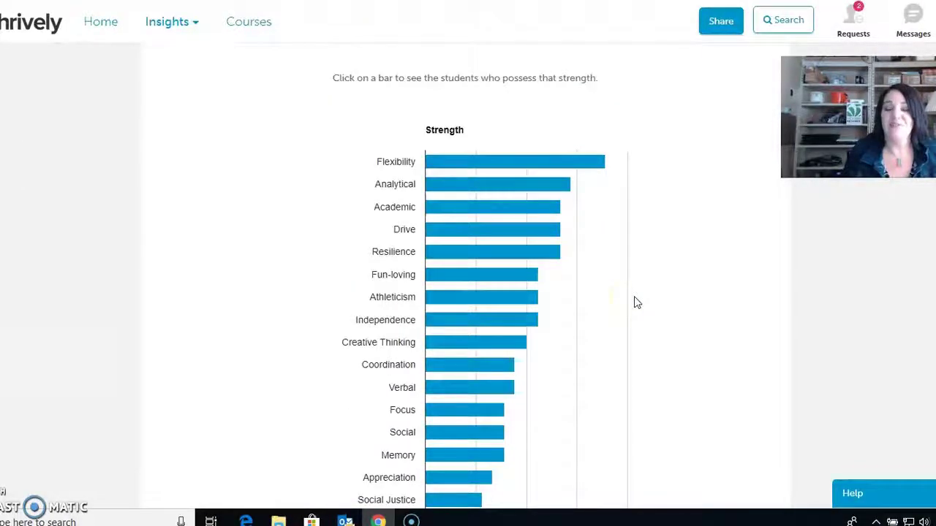
scroll(534, 157, "down", 1)
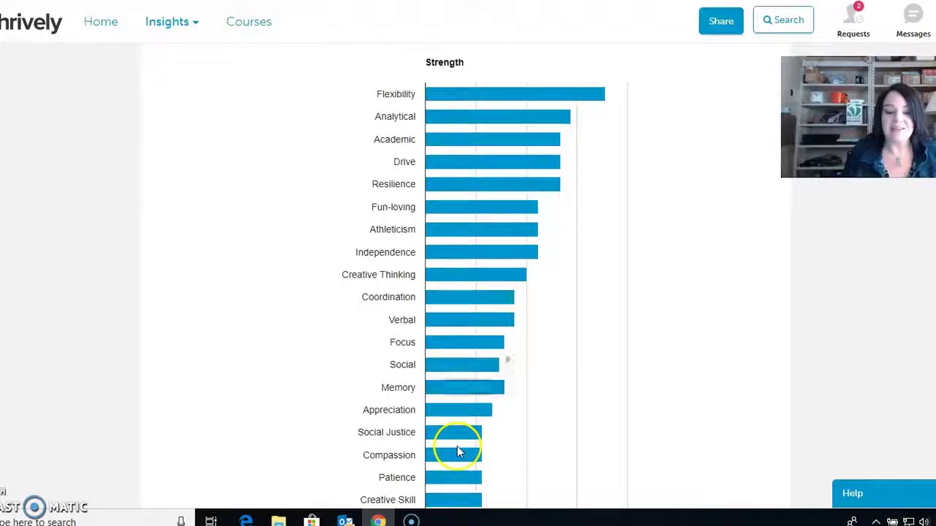
mouse_move(473, 130)
mouse_move(474, 97)
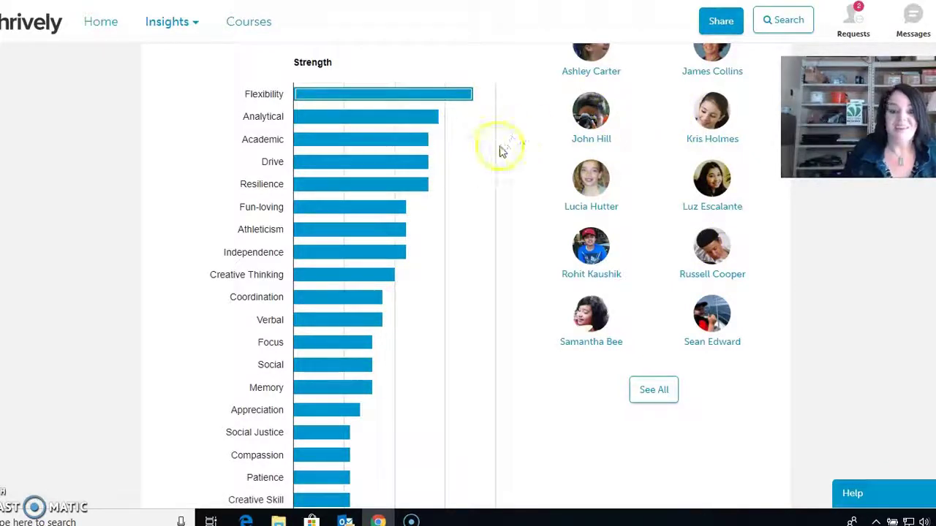
Check how many students share the other strengths in the chart, including Verbal, Social, Creative Thinking and Patience
scroll(500, 147, "down", 1)
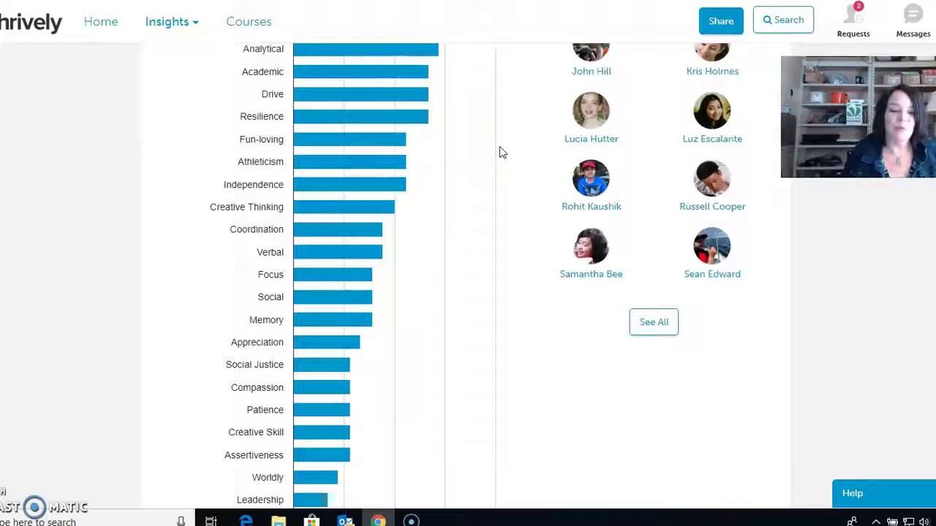
mouse_move(329, 254)
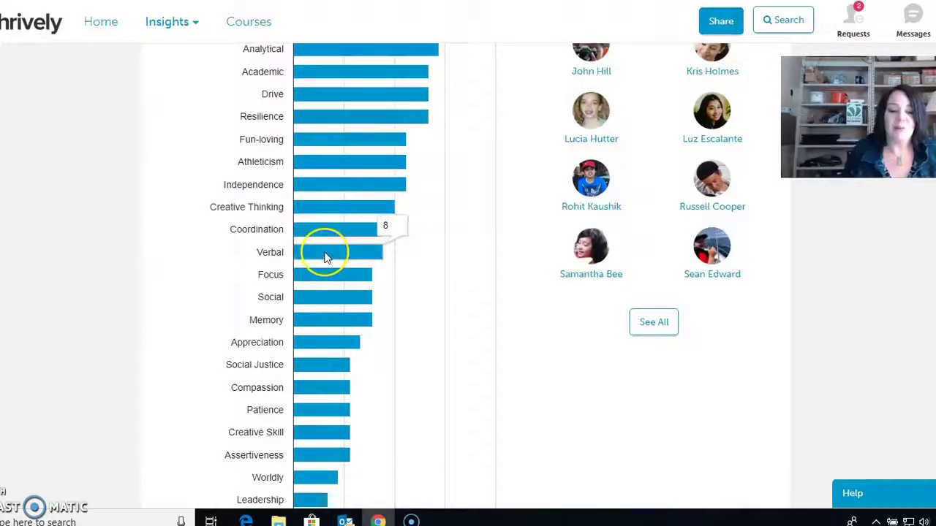
mouse_move(322, 303)
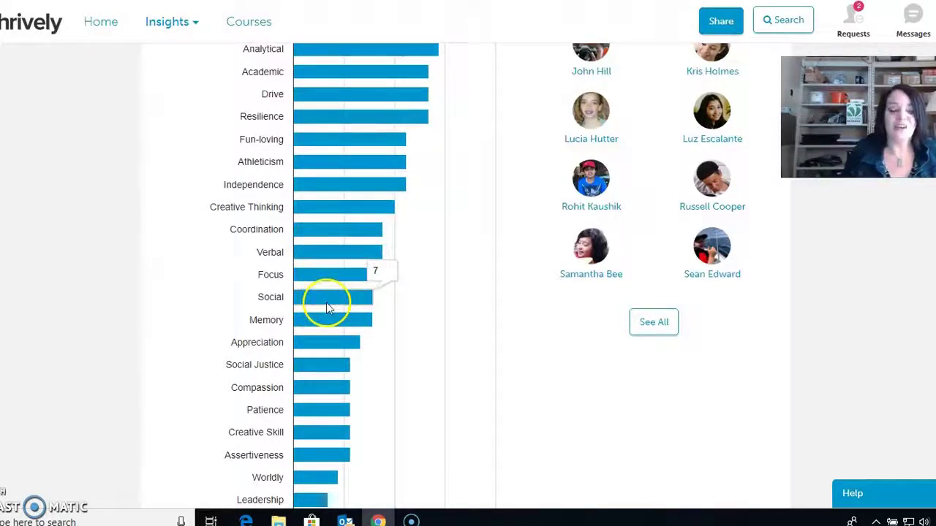
mouse_move(322, 441)
mouse_move(313, 505)
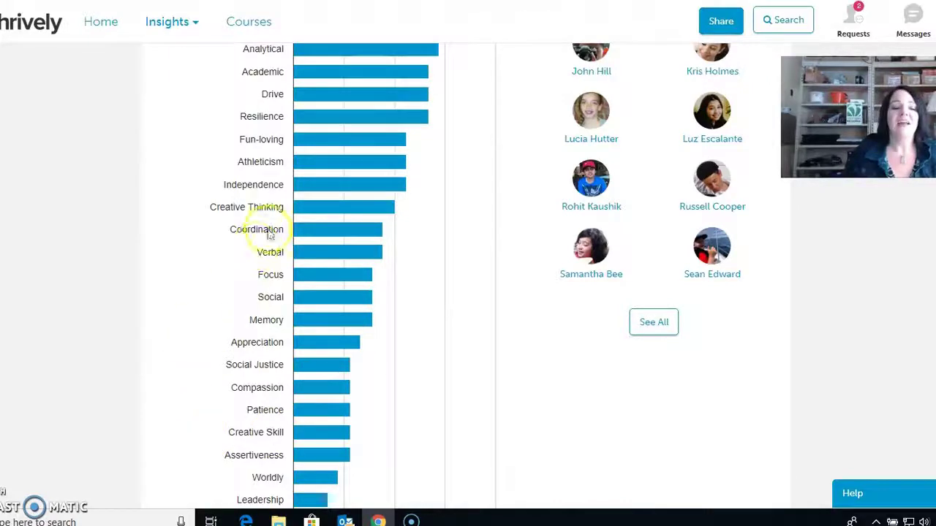
mouse_move(307, 190)
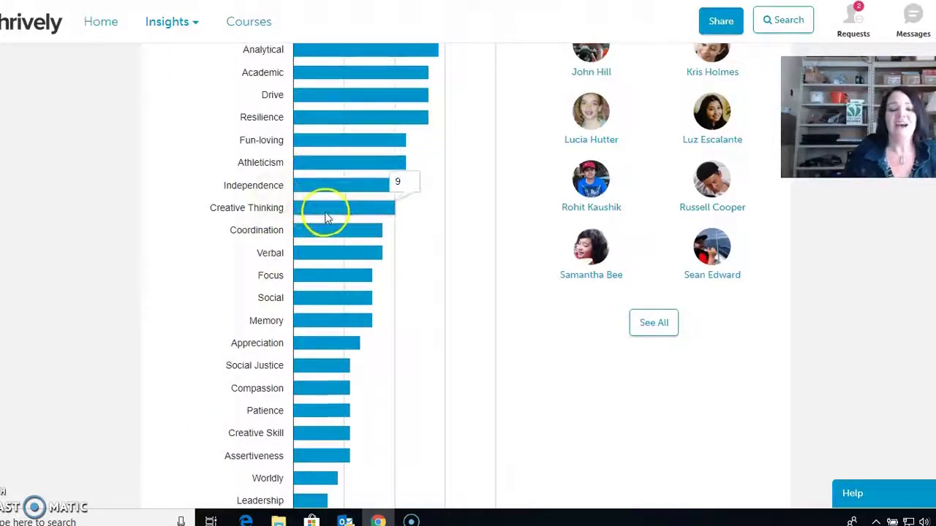
scroll(324, 212, "up", 1)
scroll(328, 220, "down", 2)
scroll(328, 219, "down", 2)
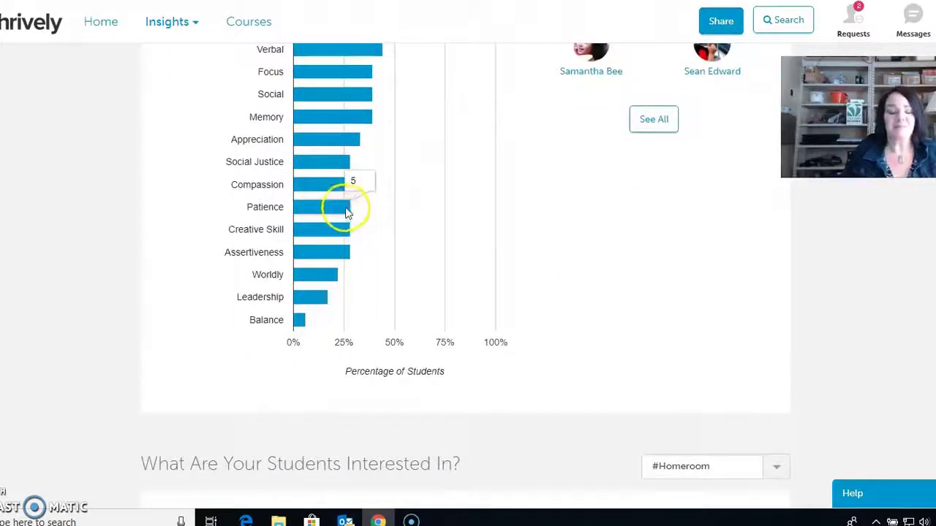
Check how many students chose Foreign Language and Creative Arts in the student interests chart
scroll(341, 205, "down", 2)
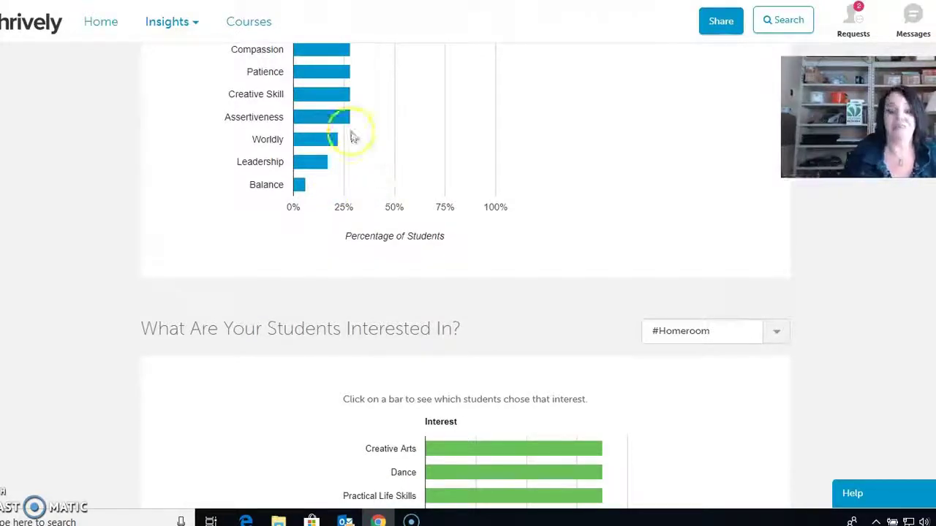
scroll(395, 201, "down", 3)
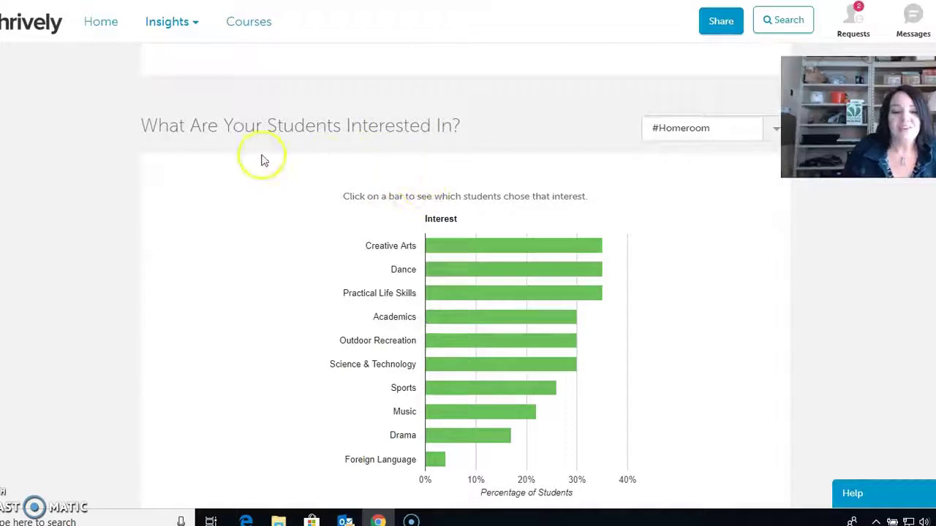
scroll(413, 149, "down", 3)
scroll(413, 148, "up", 2)
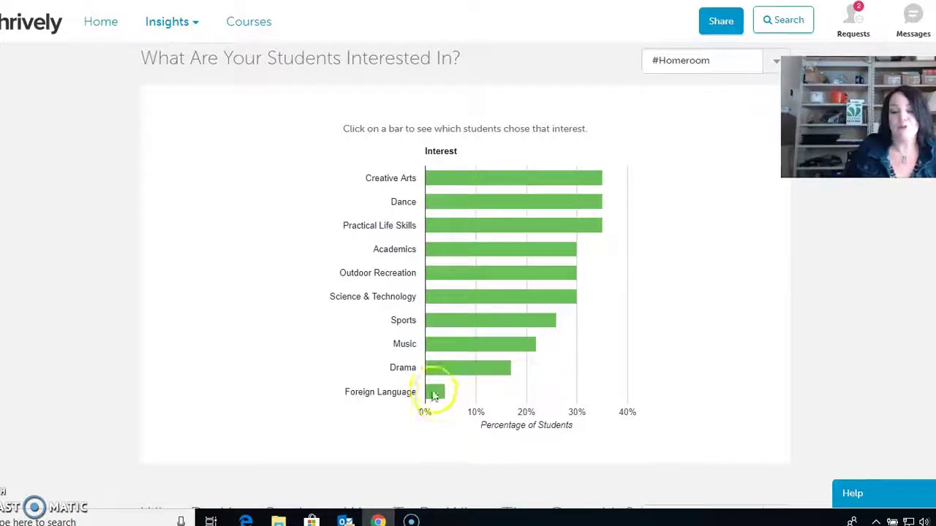
mouse_move(433, 391)
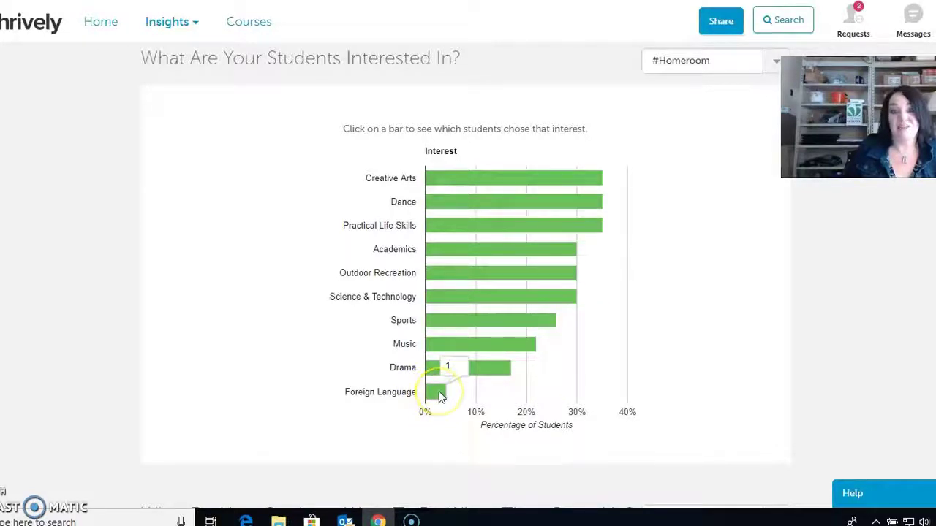
mouse_move(442, 181)
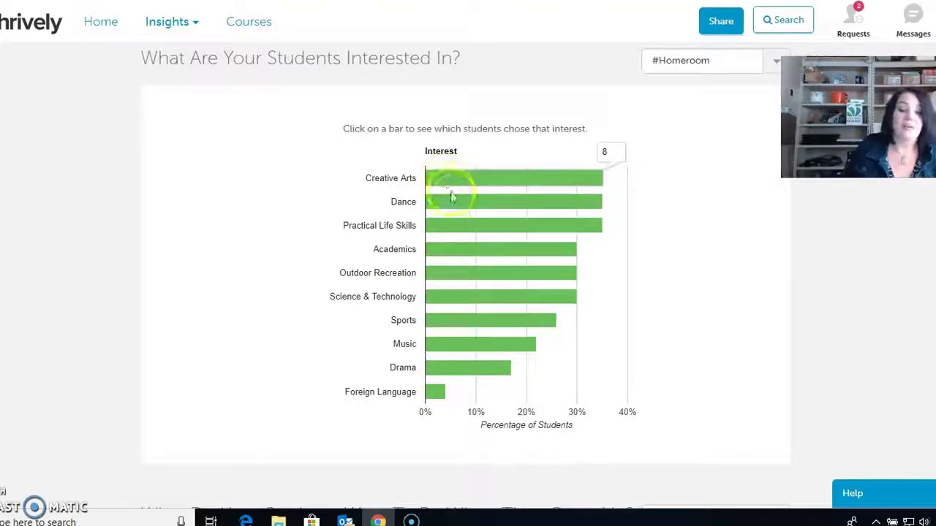
Break down the Creative Arts interest and list the students who chose Drawing
left_click(465, 177)
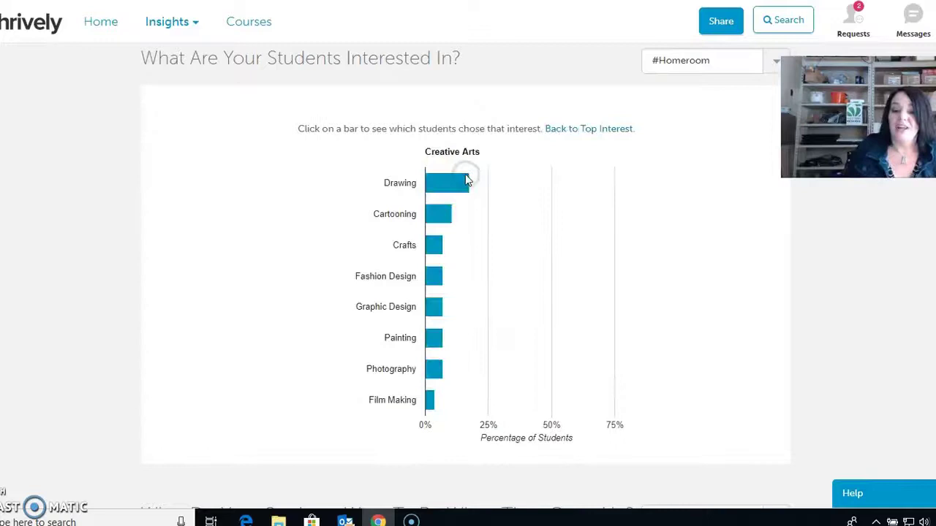
mouse_move(466, 180)
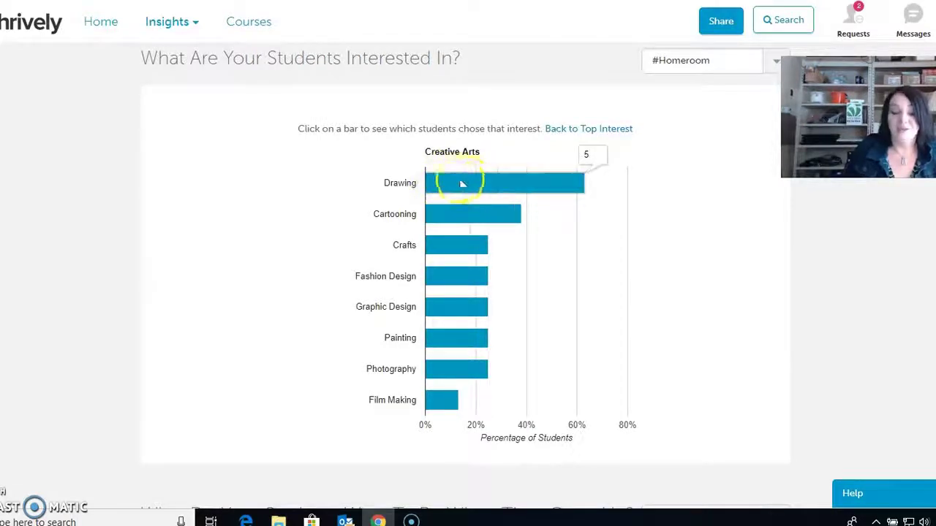
left_click(530, 187)
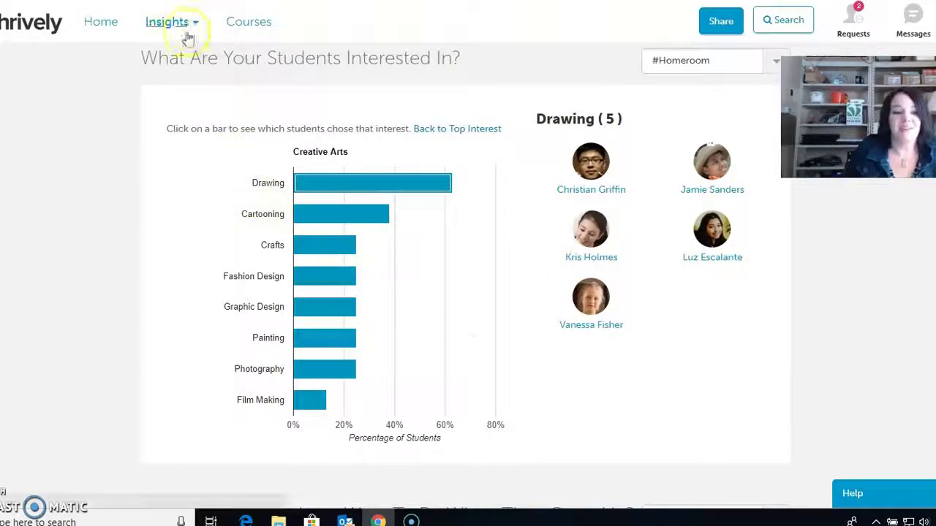
Examine the career pathways chart of what the students want to be when they grow up, including the counts for the upper pathways
scroll(407, 203, "down", 6)
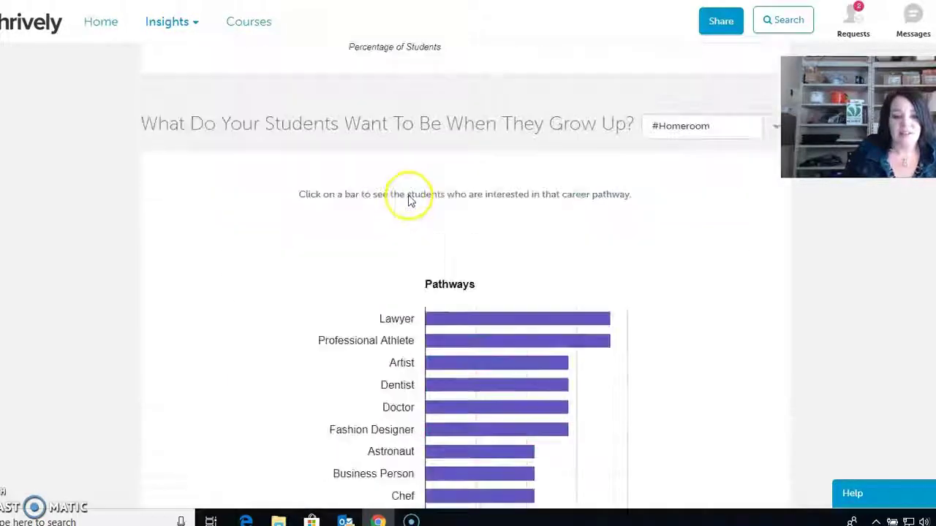
scroll(433, 202, "down", 1)
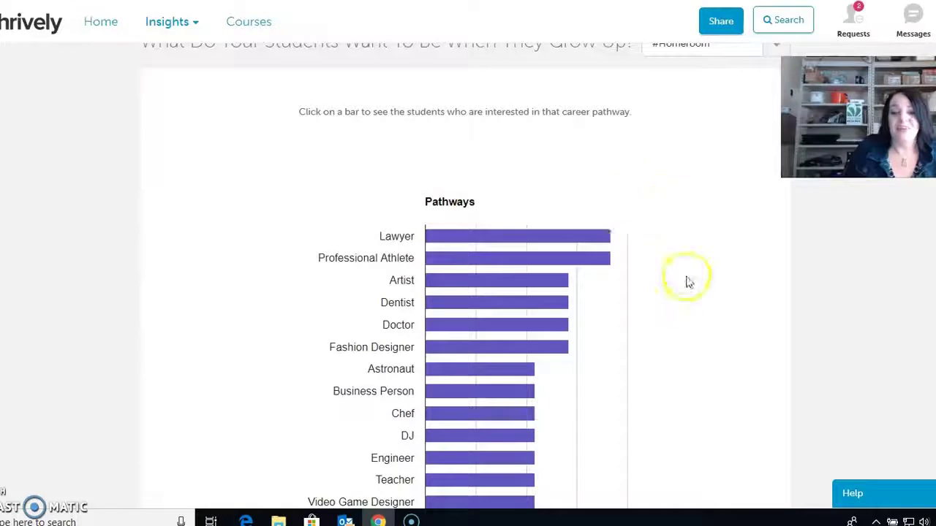
scroll(687, 282, "down", 1)
scroll(688, 281, "down", 1)
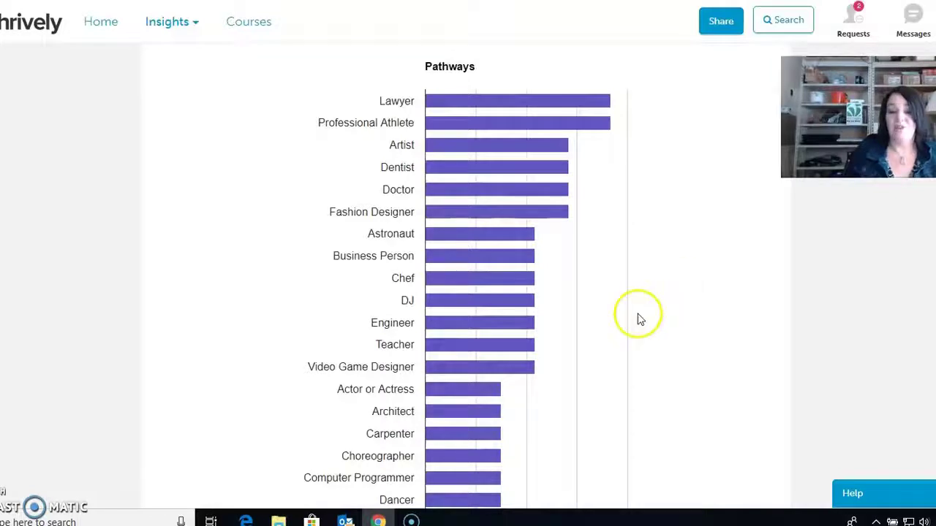
scroll(636, 308, "down", 1)
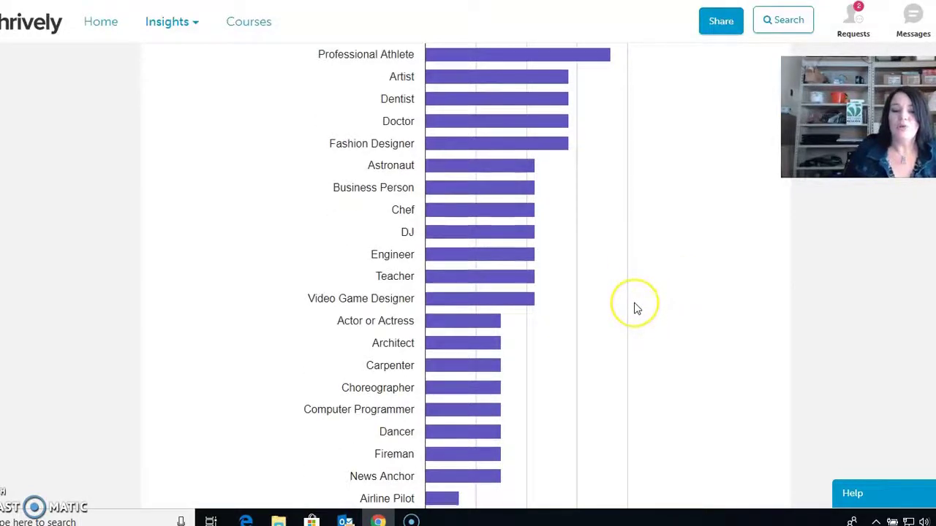
scroll(635, 308, "down", 1)
scroll(635, 307, "down", 3)
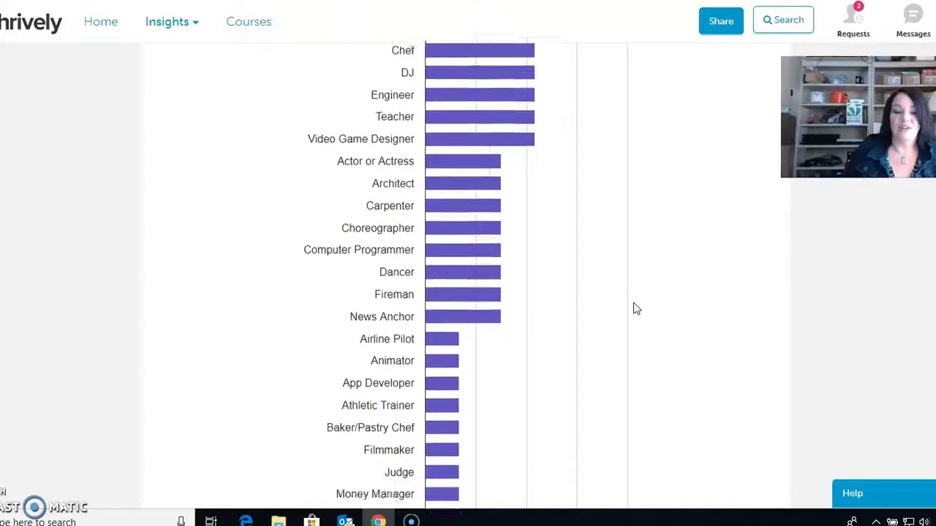
scroll(636, 308, "up", 4)
scroll(636, 308, "up", 1)
left_click(454, 139)
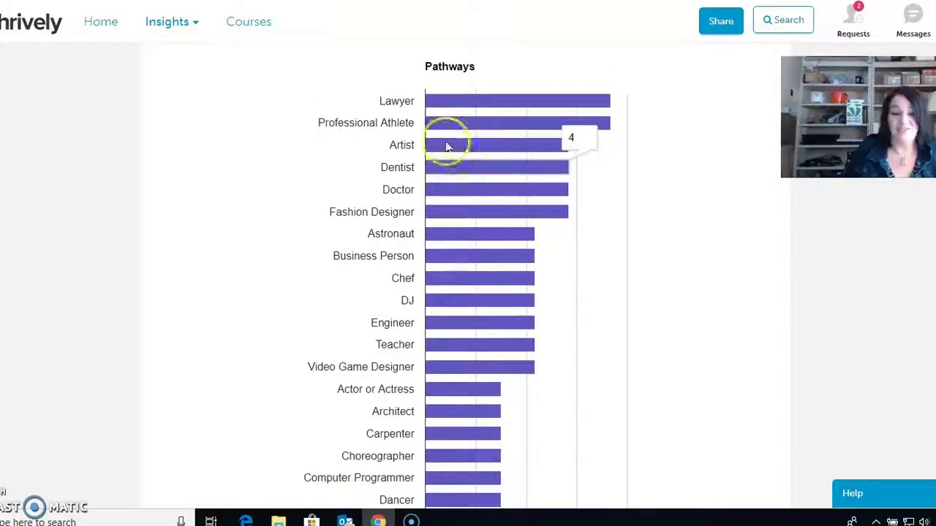
List the students interested in the Chef career pathway and view the matching students beside the pathways chart
mouse_move(445, 125)
mouse_move(490, 107)
mouse_move(532, 177)
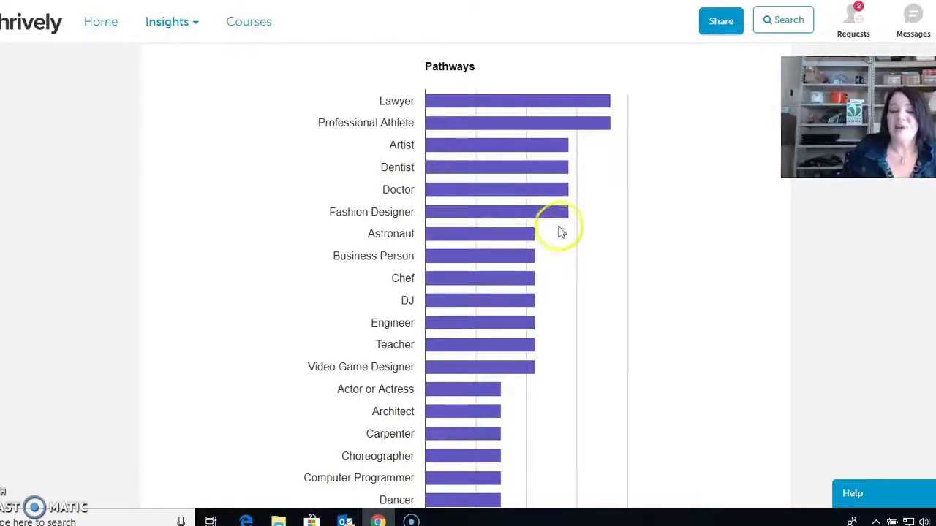
left_click(470, 278)
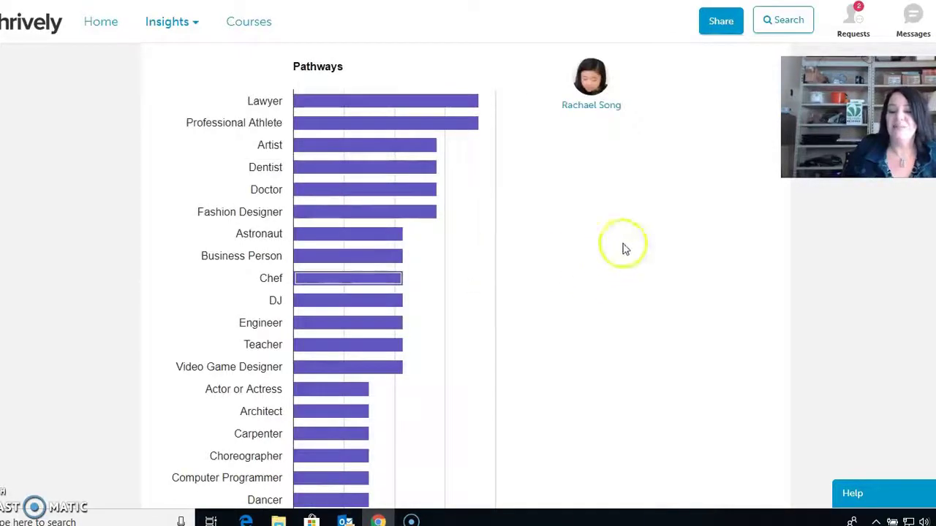
scroll(511, 254, "up", 3)
scroll(512, 256, "up", 1)
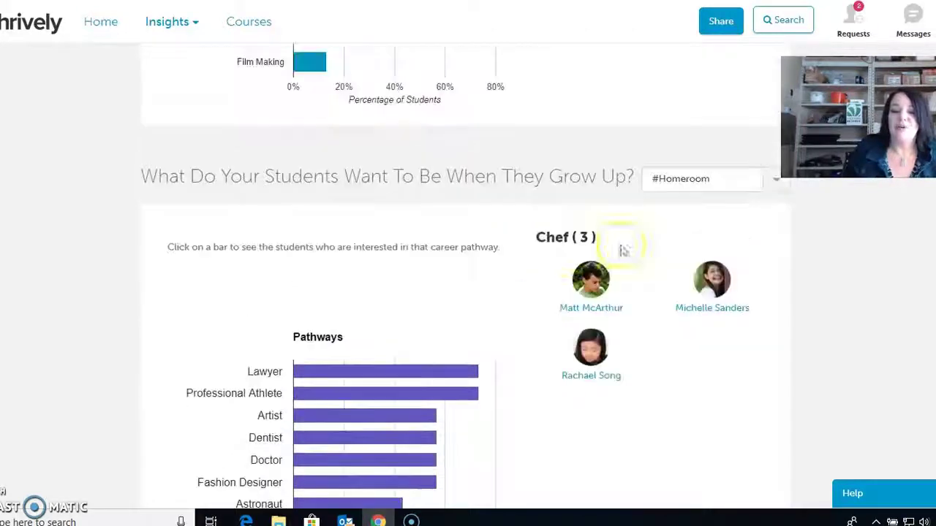
scroll(511, 329, "down", 3)
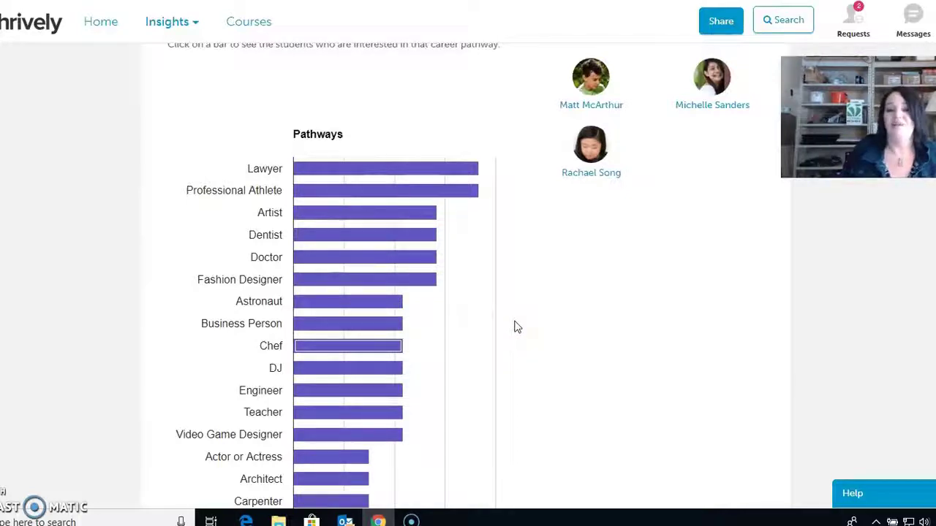
scroll(468, 265, "up", 2)
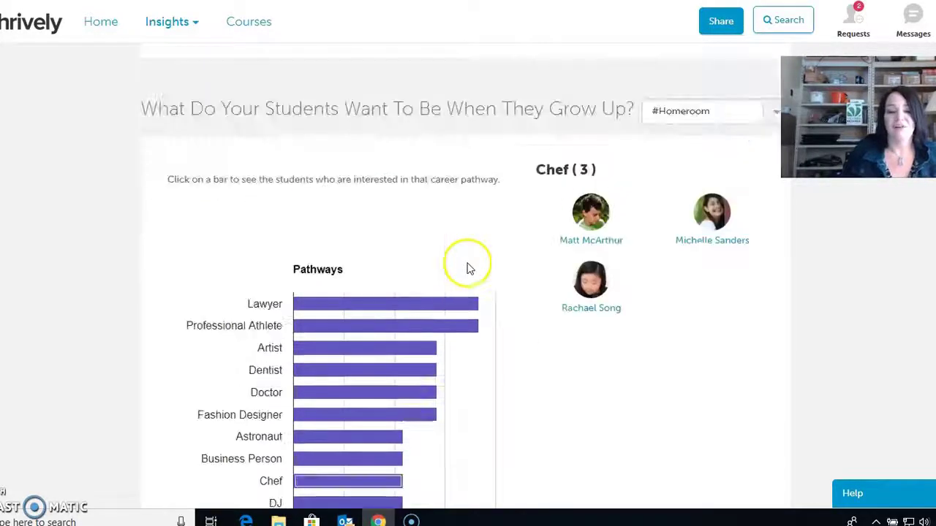
scroll(468, 266, "down", 5)
scroll(461, 271, "up", 3)
Open the Passion Report for all classes and examine the students' passion scores and activity columns
scroll(453, 278, "up", 9)
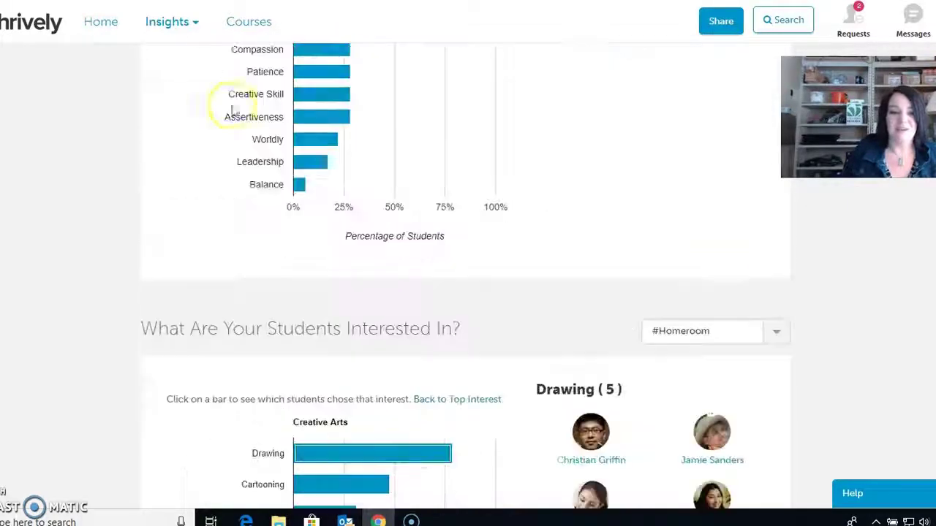
left_click(179, 24)
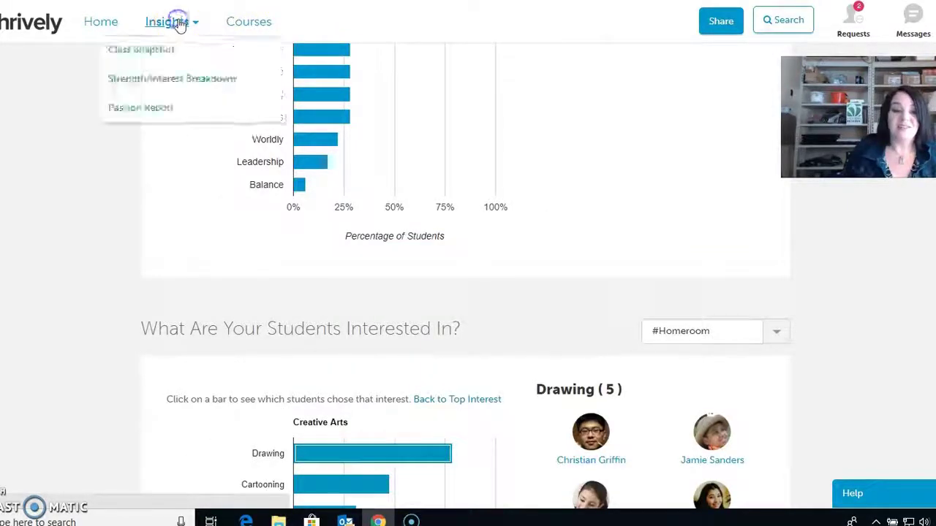
left_click(162, 108)
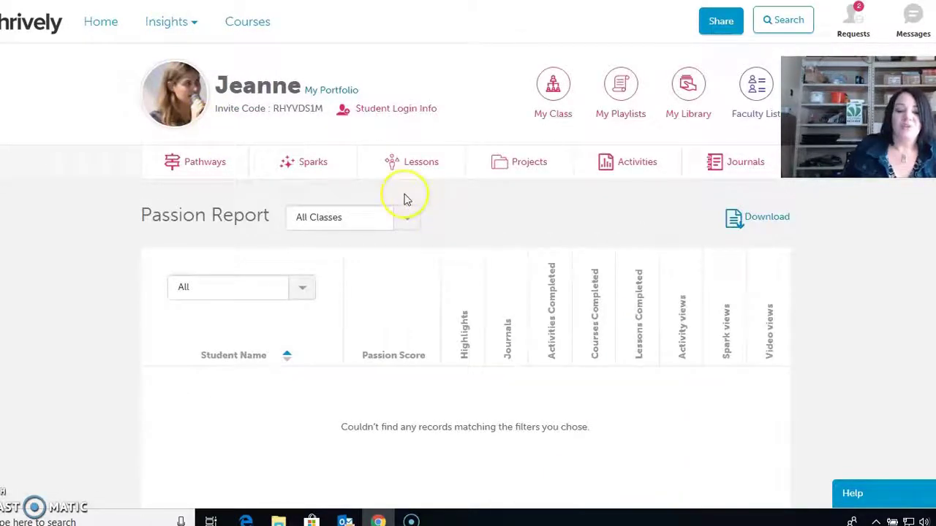
scroll(596, 306, "down", 3)
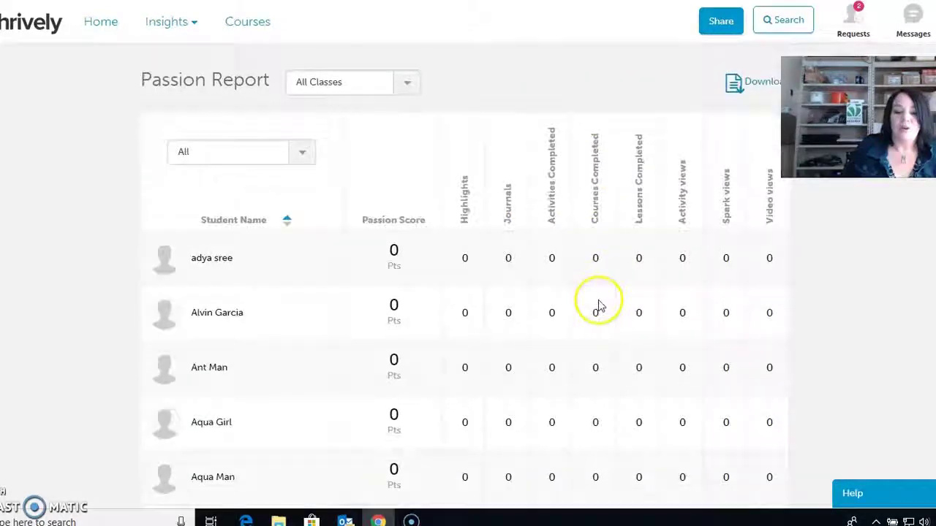
scroll(597, 305, "down", 3)
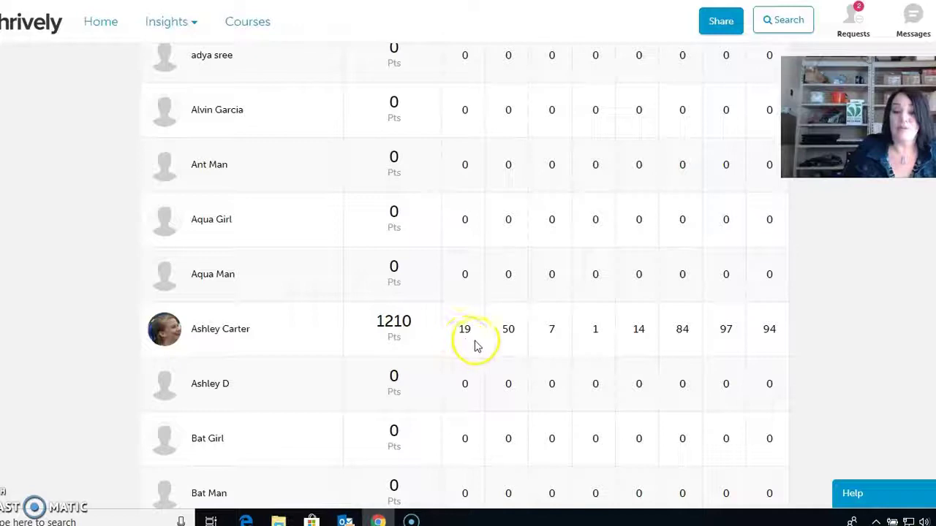
scroll(465, 337, "up", 1)
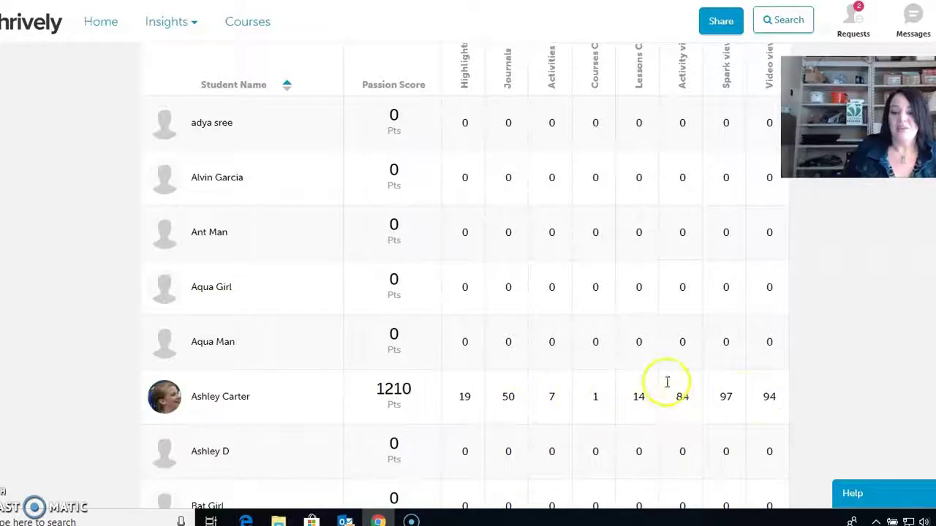
scroll(665, 382, "up", 4)
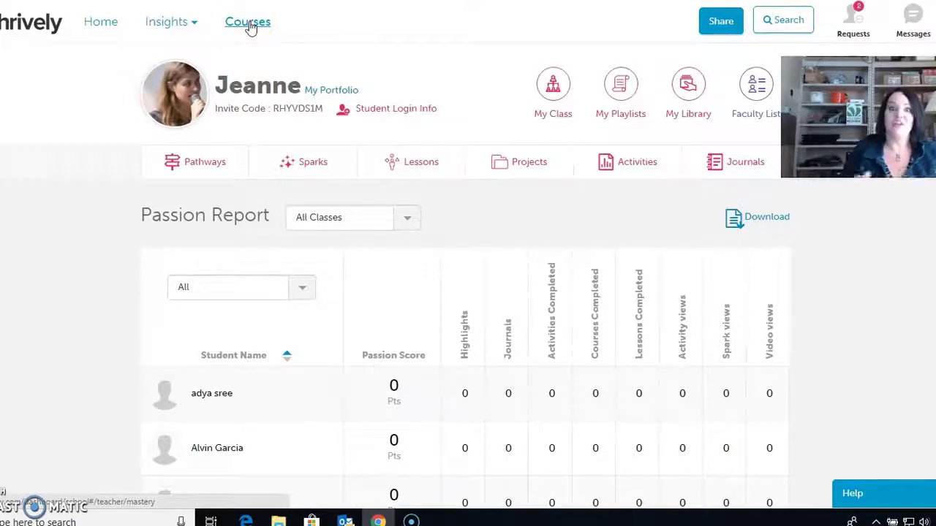
Open the courses library and look through the category and grade level filter options for My Courses
left_click(250, 26)
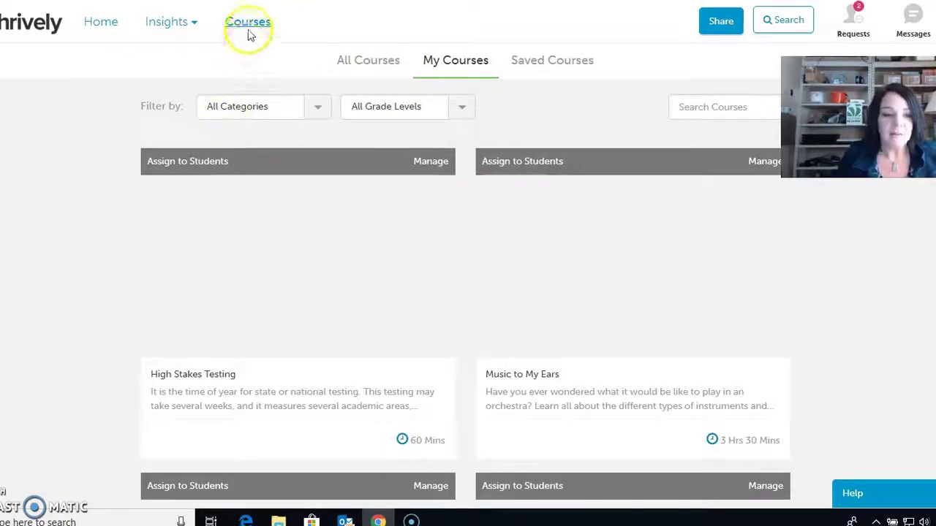
left_click(316, 110)
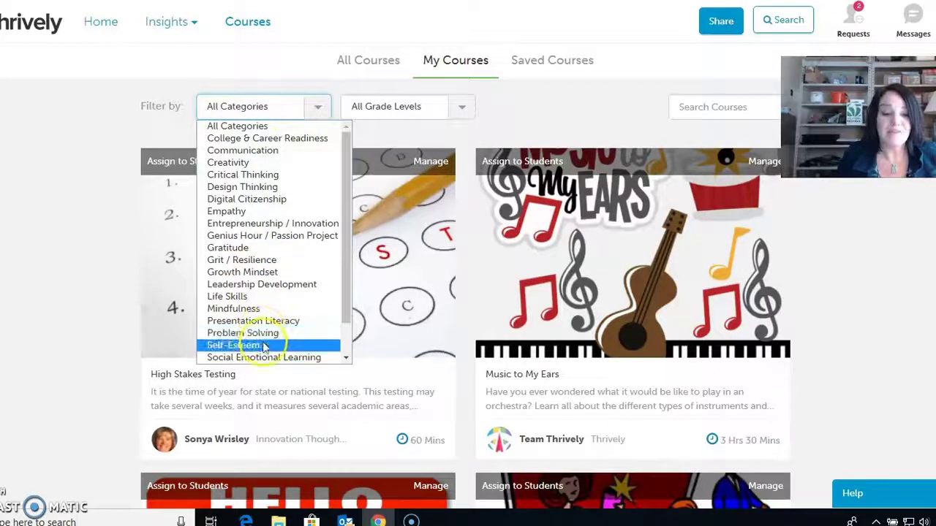
left_click_drag(344, 300, 305, 359)
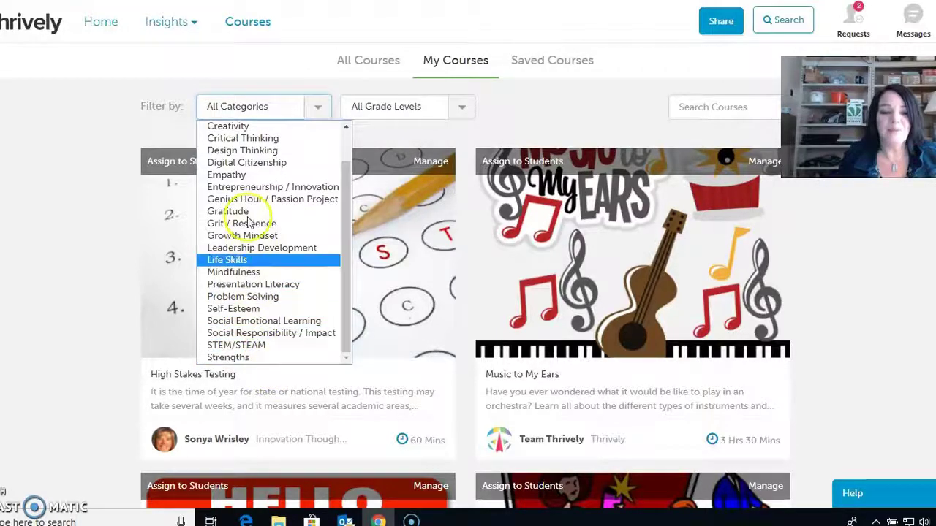
left_click(465, 108)
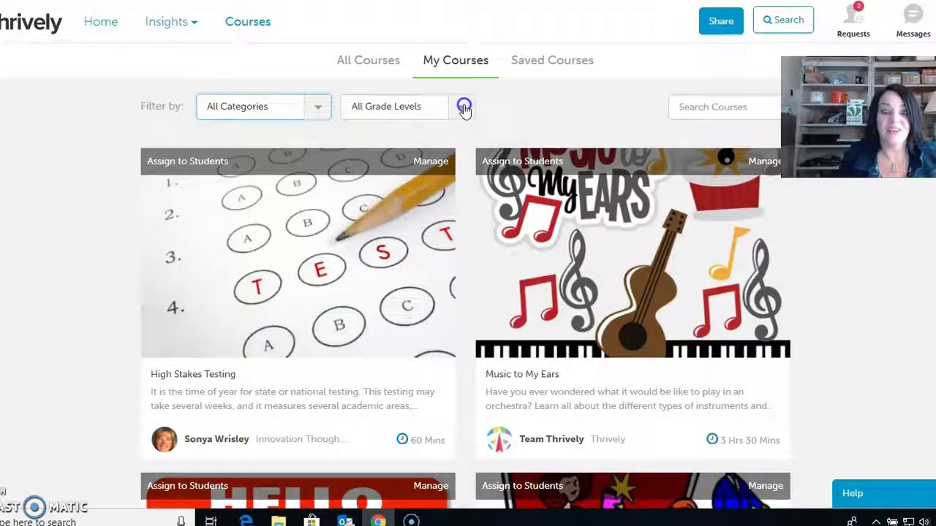
left_click(465, 111)
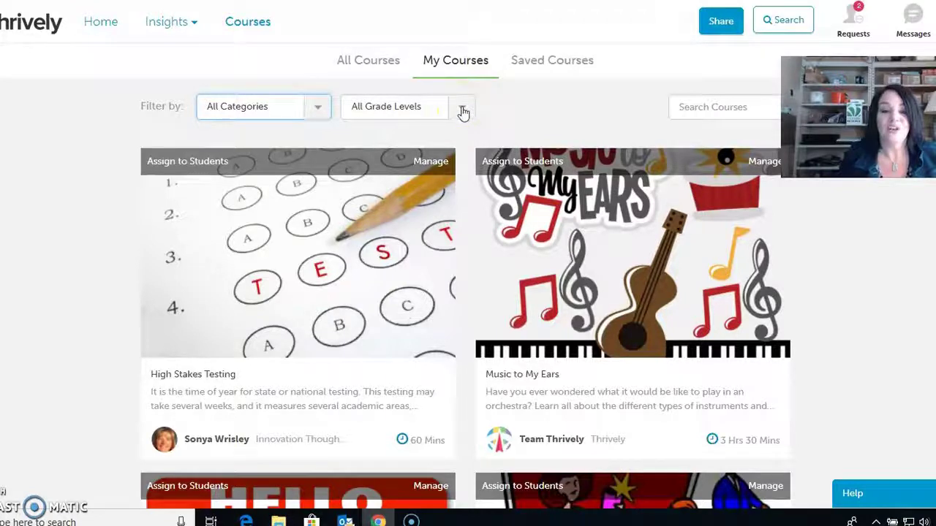
left_click(464, 108)
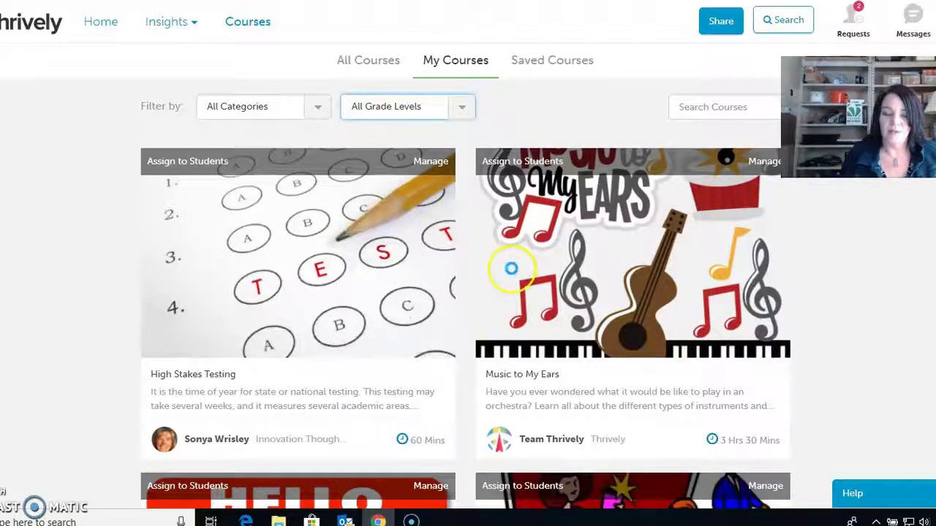
Find the course "Become a GREAT Public Speaker" among My Courses and open its course page
scroll(527, 265, "down", 8)
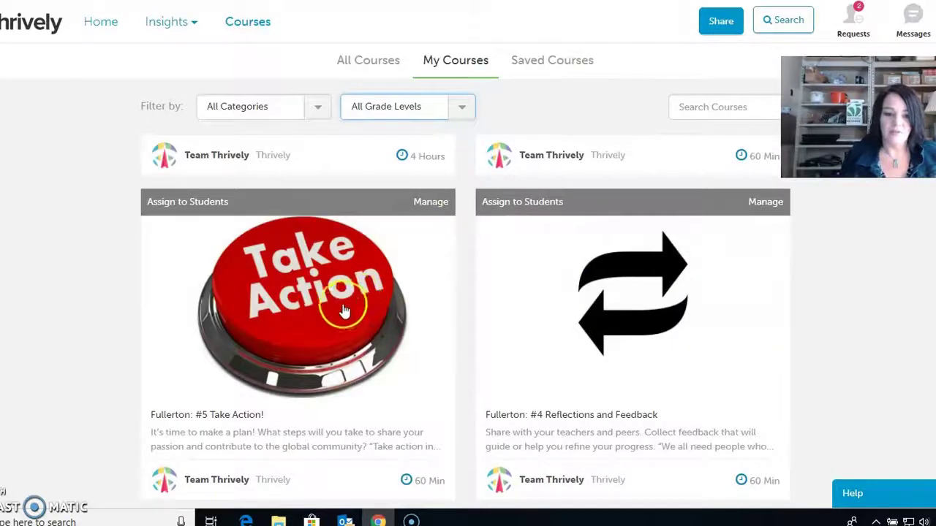
scroll(345, 311, "down", 4)
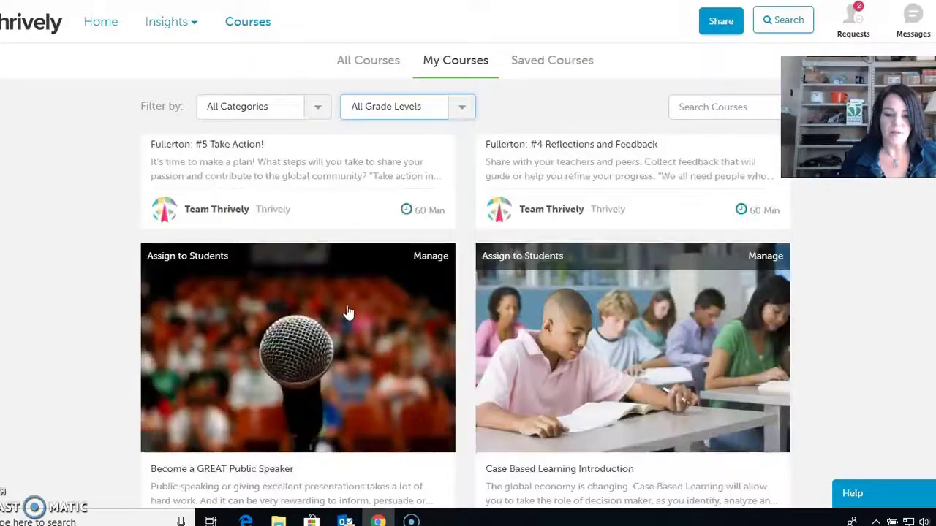
scroll(348, 313, "down", 4)
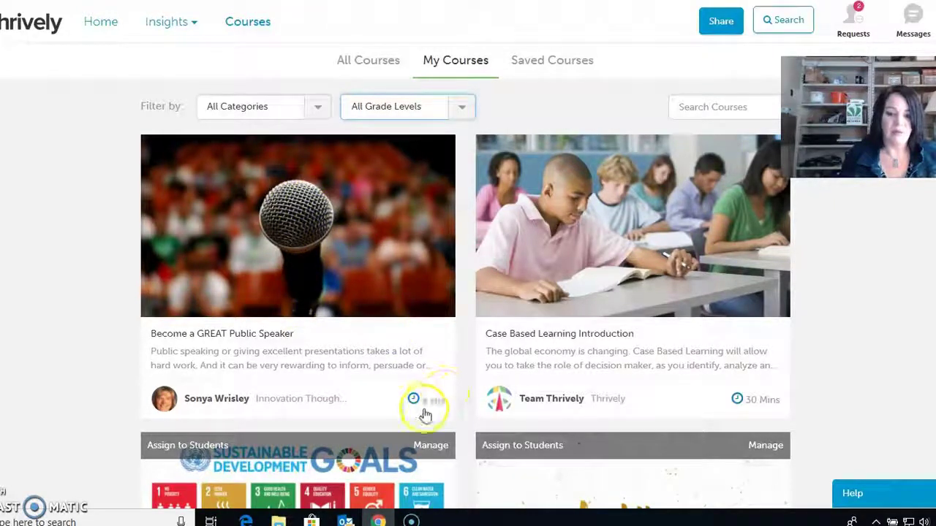
left_click(310, 285)
left_click(333, 284)
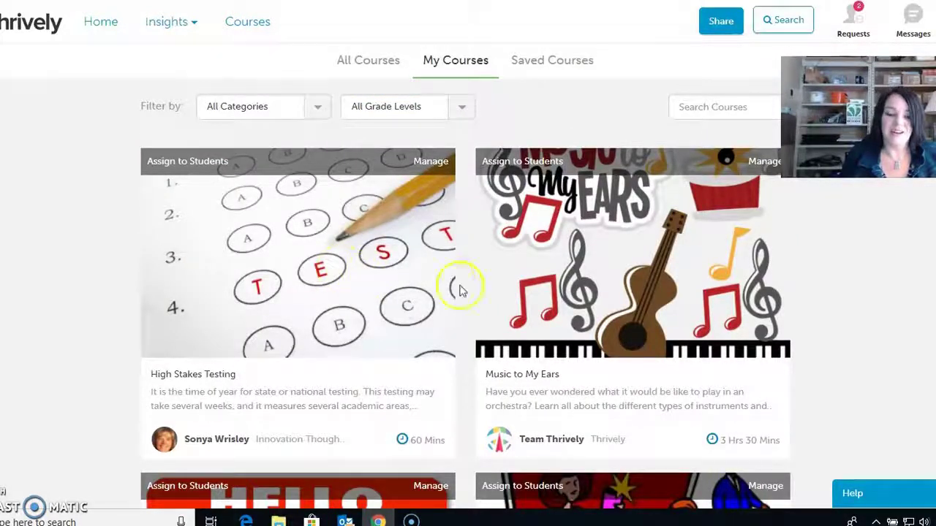
left_click(392, 330)
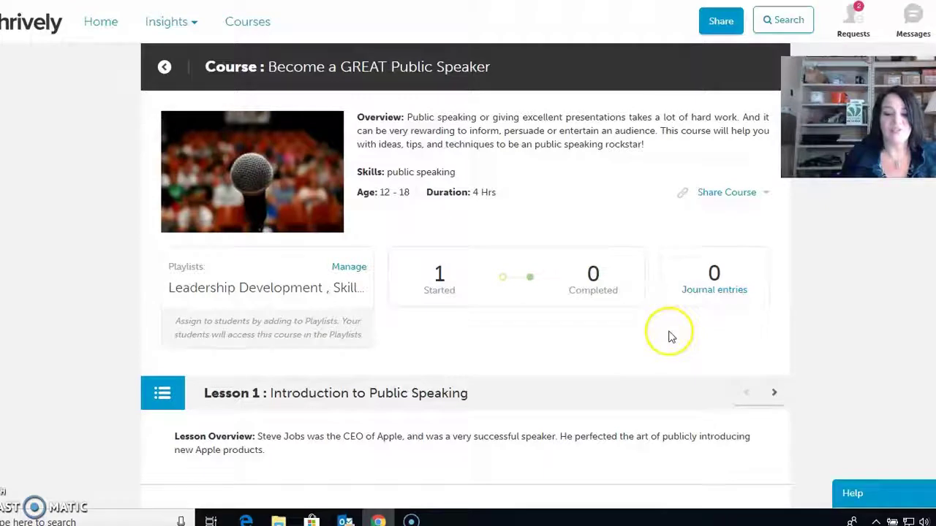
Review Lesson 1, Introduction to Public Speaking, including its video exercise and journal reflection options, and continue to the next lesson
scroll(932, 266, "down", 2)
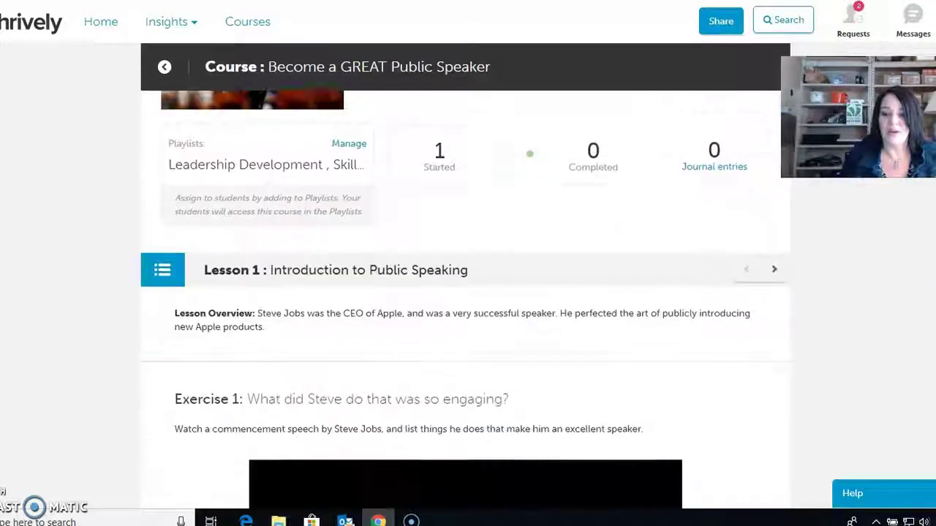
scroll(693, 293, "down", 3)
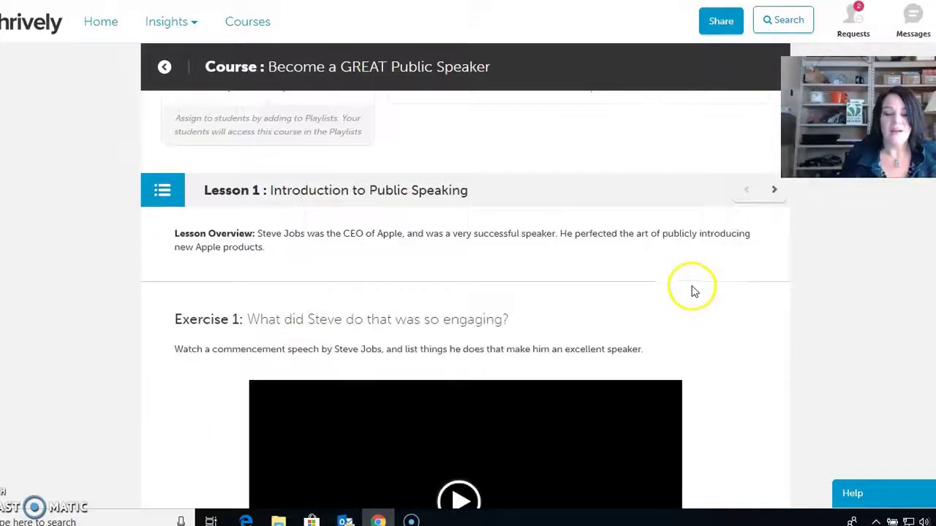
scroll(336, 253, "down", 1)
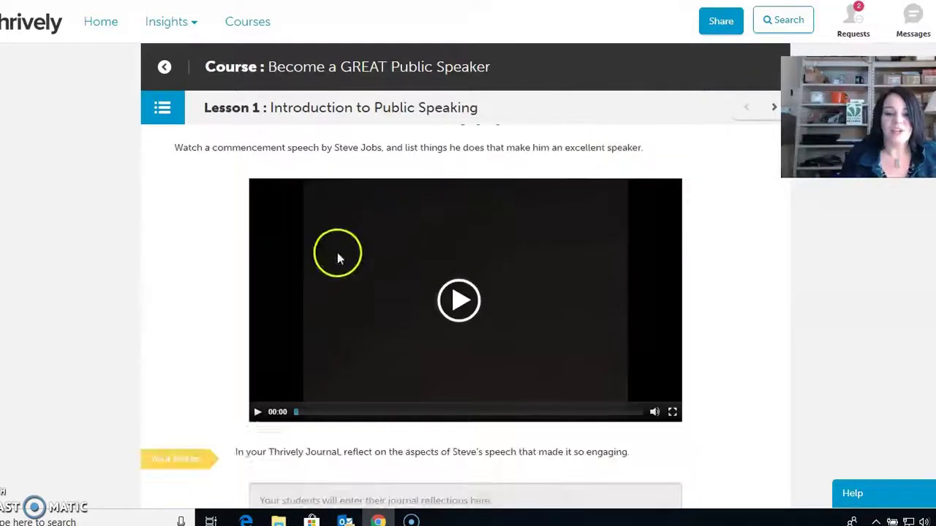
scroll(503, 304, "down", 1)
scroll(503, 304, "down", 2)
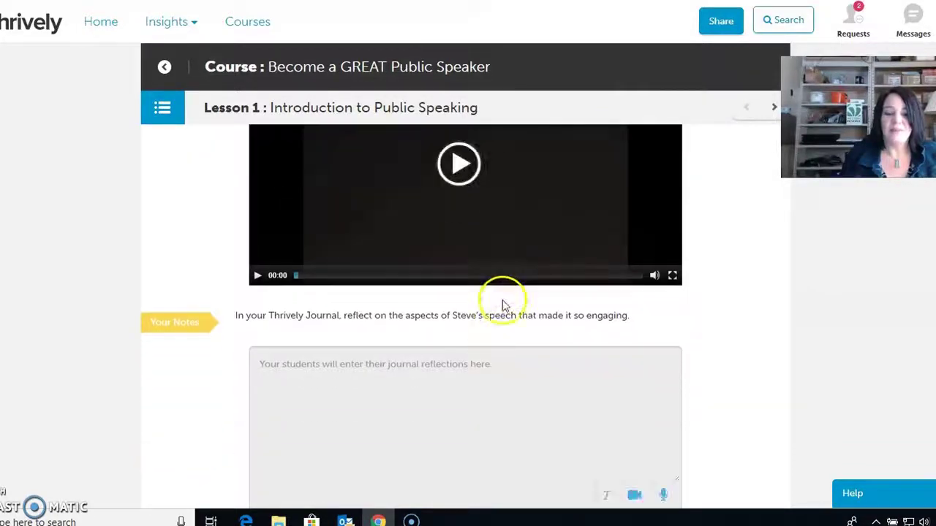
scroll(508, 389, "down", 3)
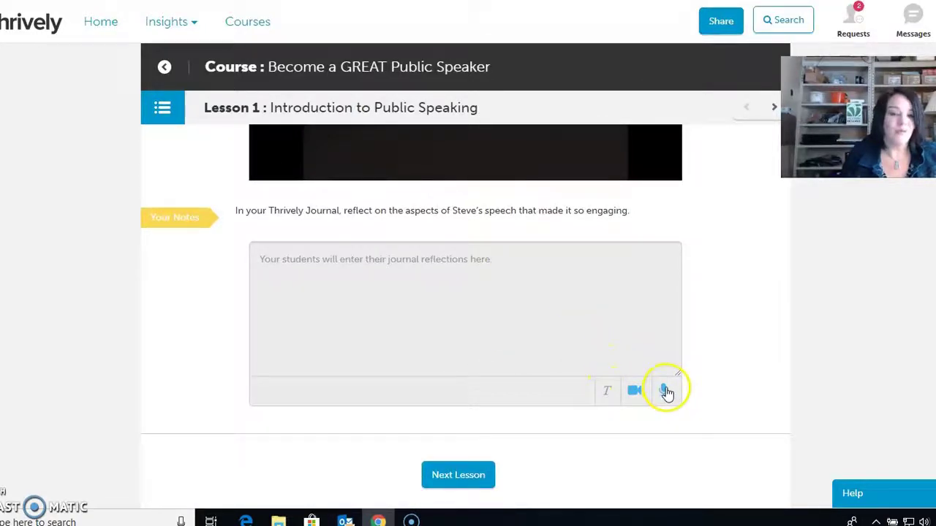
left_click(470, 477)
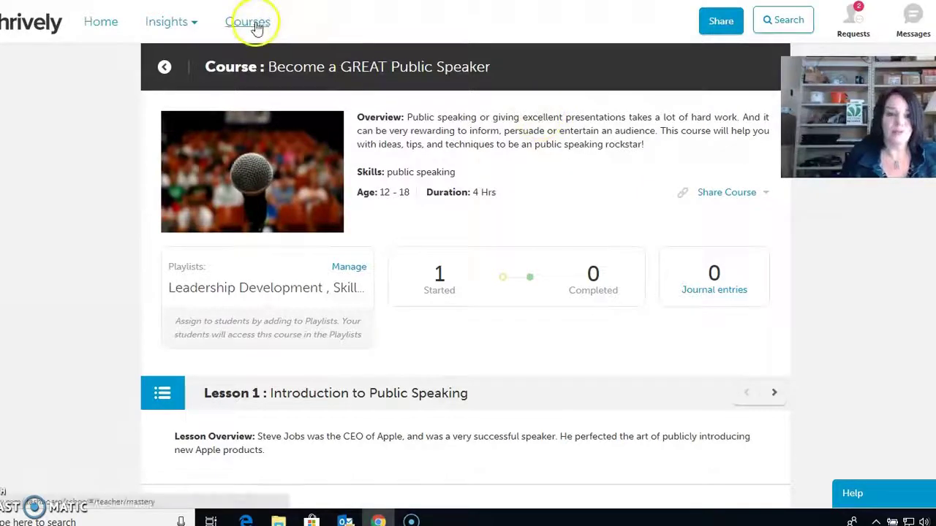
Return to the teacher home page, open Pathways and browse the career cards
left_click(111, 25)
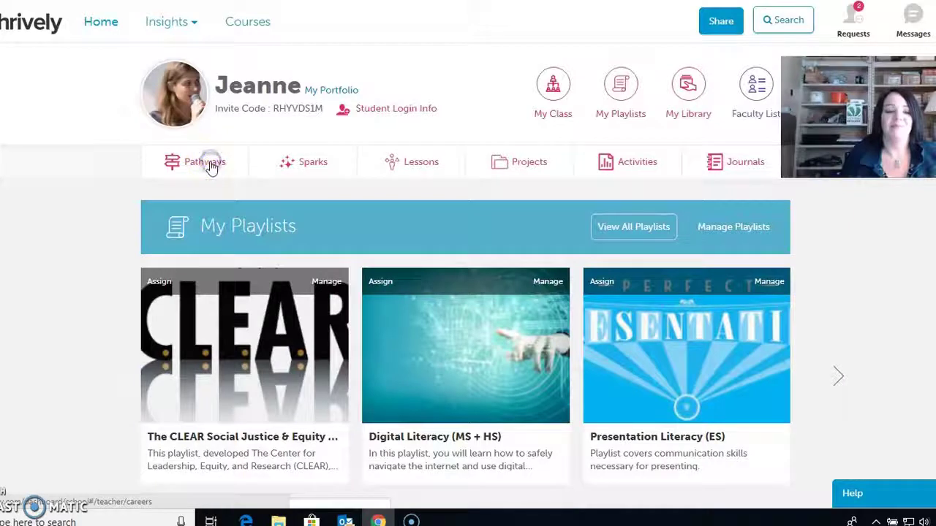
left_click(211, 167)
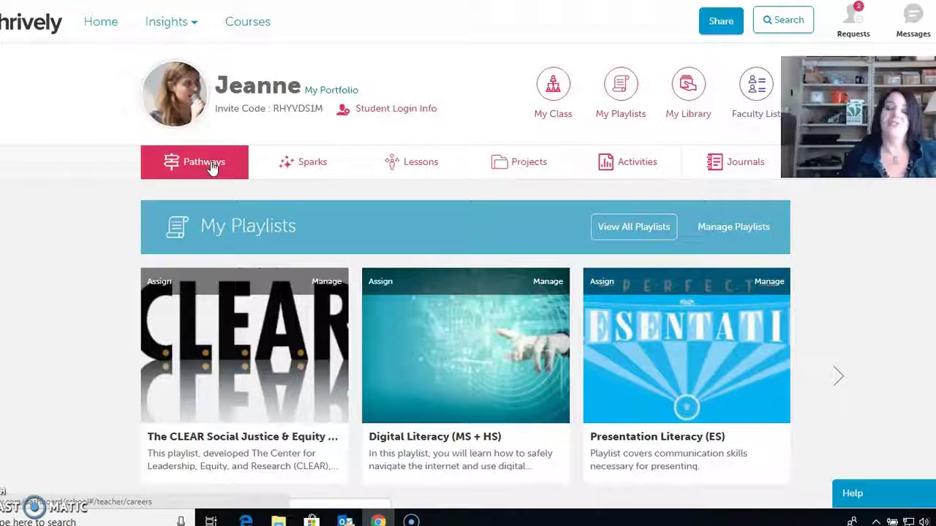
left_click(212, 166)
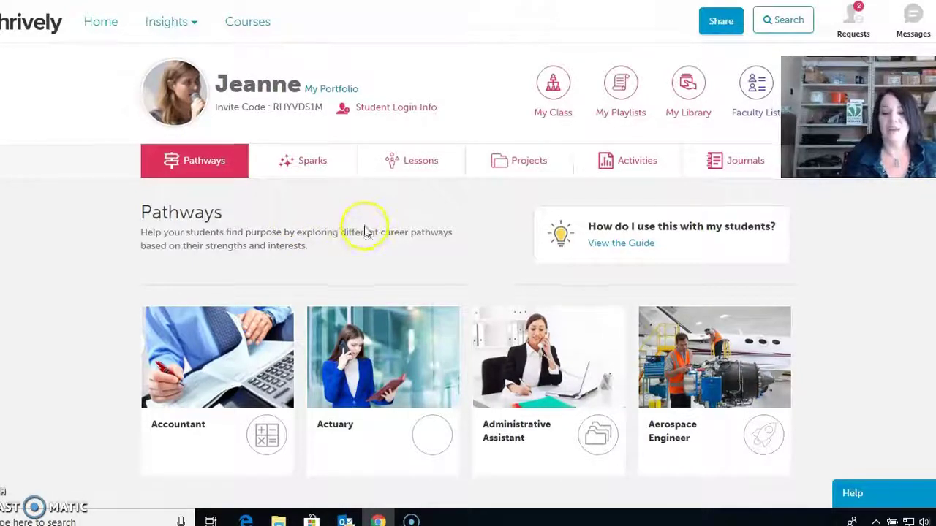
scroll(364, 229, "down", 1)
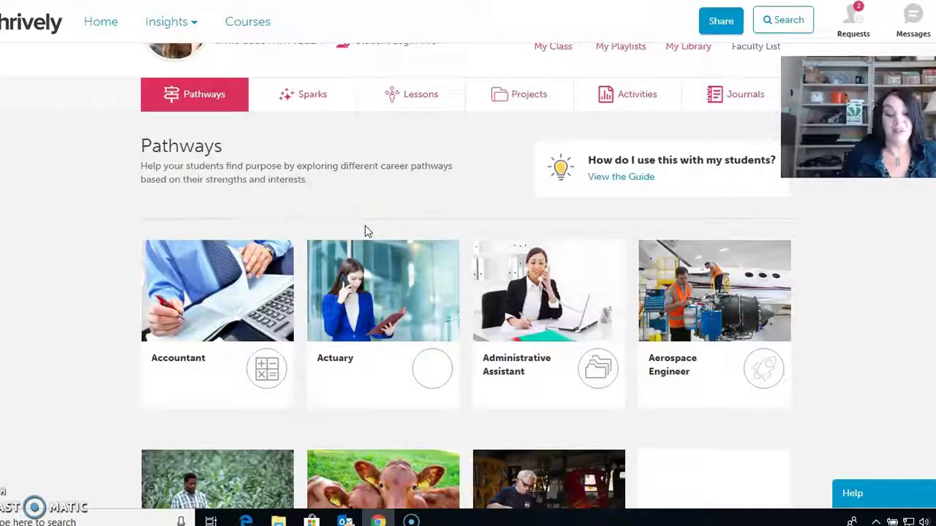
scroll(412, 271, "down", 1)
scroll(414, 275, "down", 7)
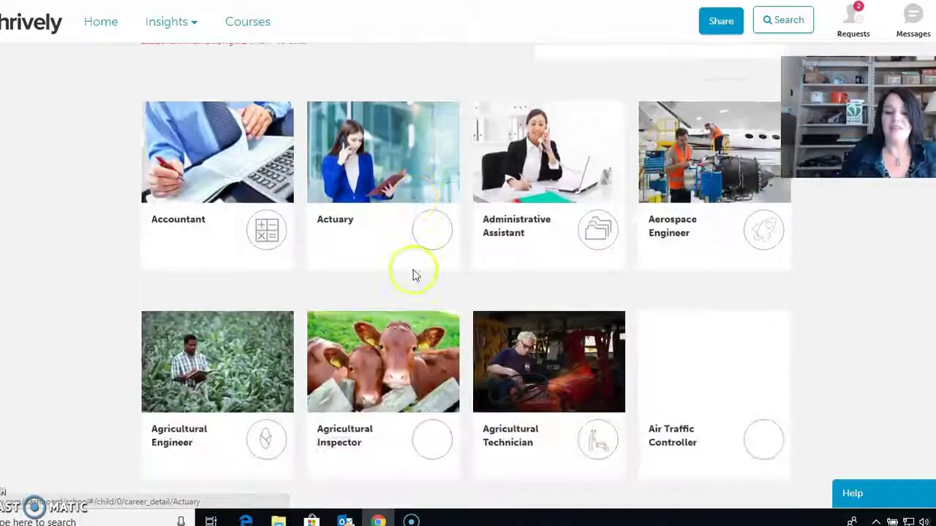
scroll(409, 275, "down", 4)
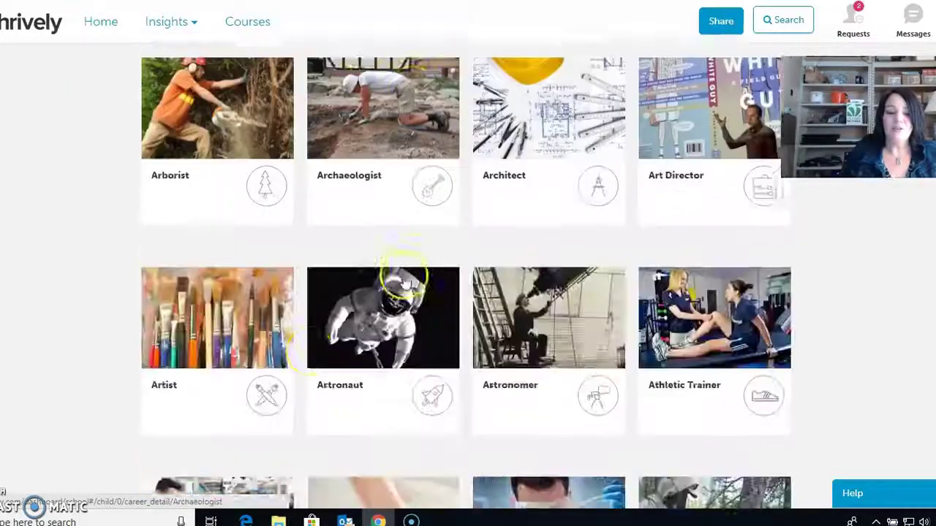
Find the Career Counseling card among the career pathways and open its career page
scroll(602, 338, "down", 1)
scroll(602, 341, "down", 6)
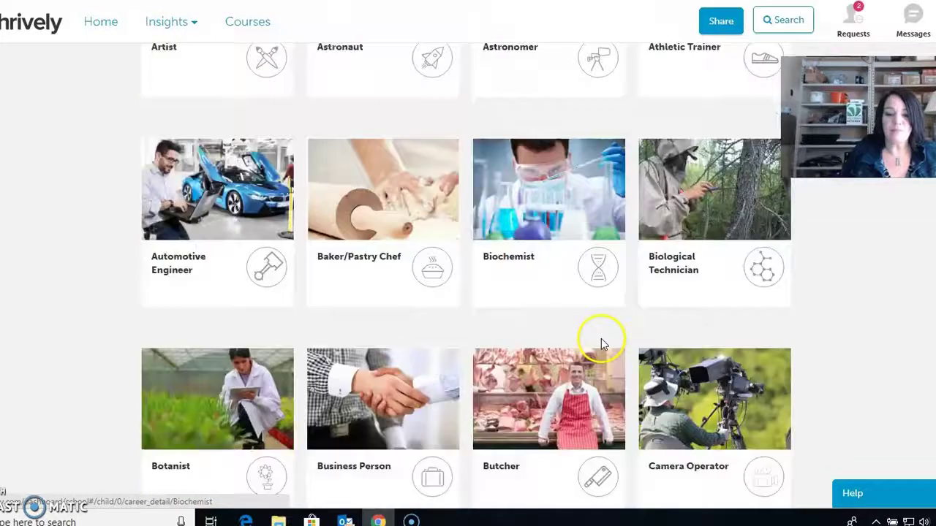
scroll(604, 341, "down", 1)
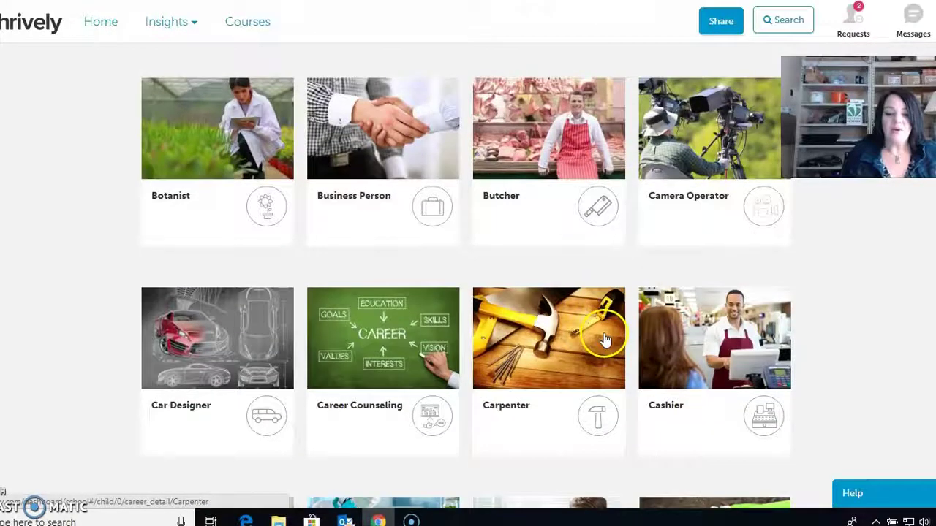
left_click(333, 422)
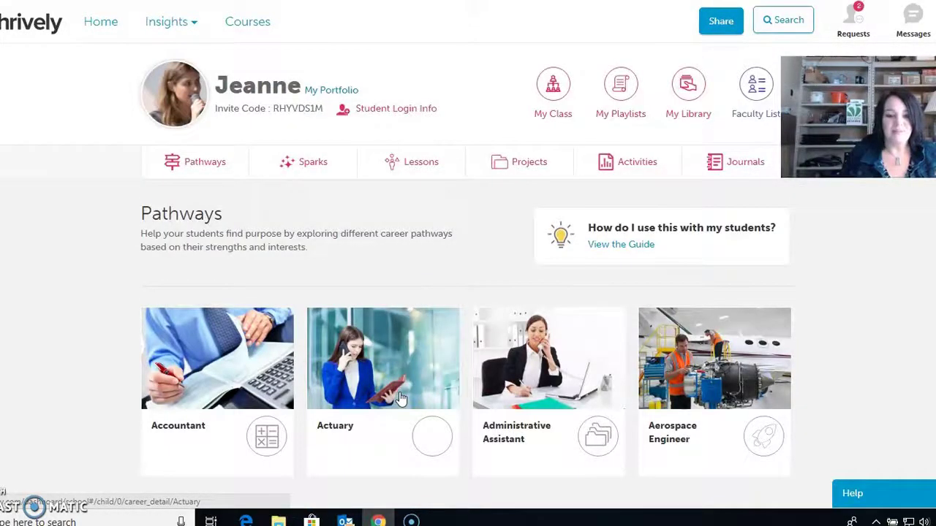
left_click(404, 394)
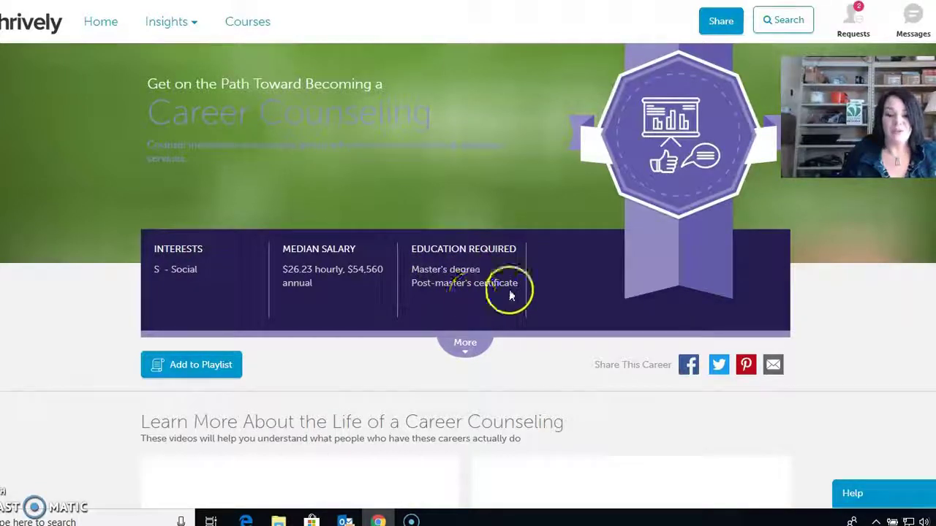
Expand the Career Counseling details, read through the description, knowledge and skills sections, and collapse them
left_click(466, 351)
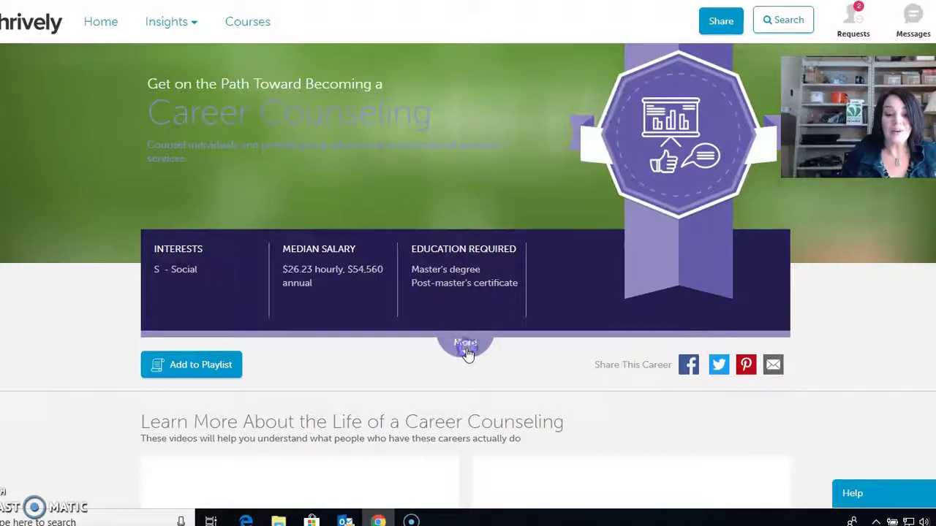
scroll(620, 374, "down", 1)
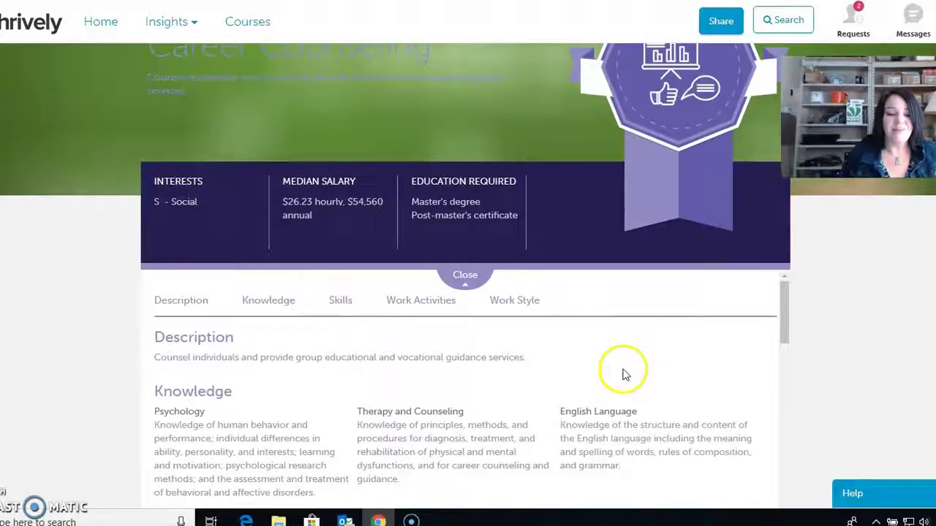
scroll(321, 406, "down", 3)
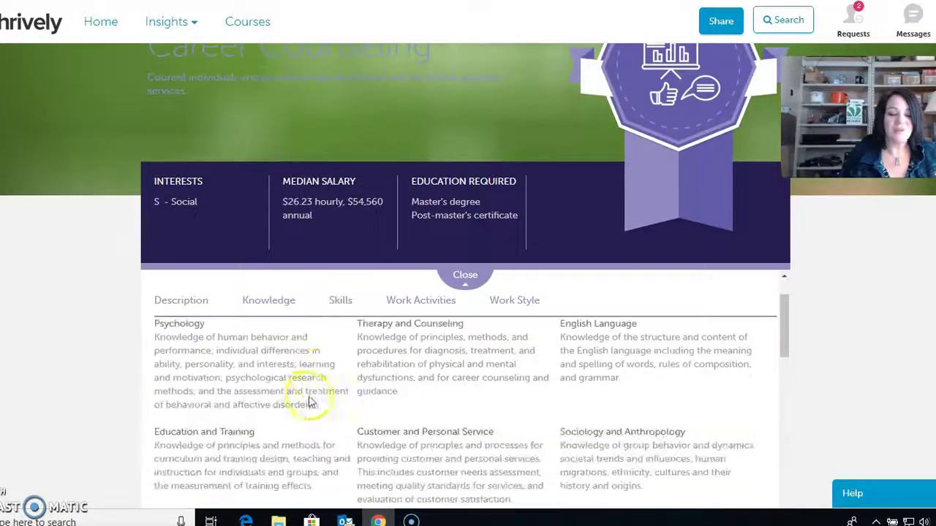
scroll(328, 411, "down", 3)
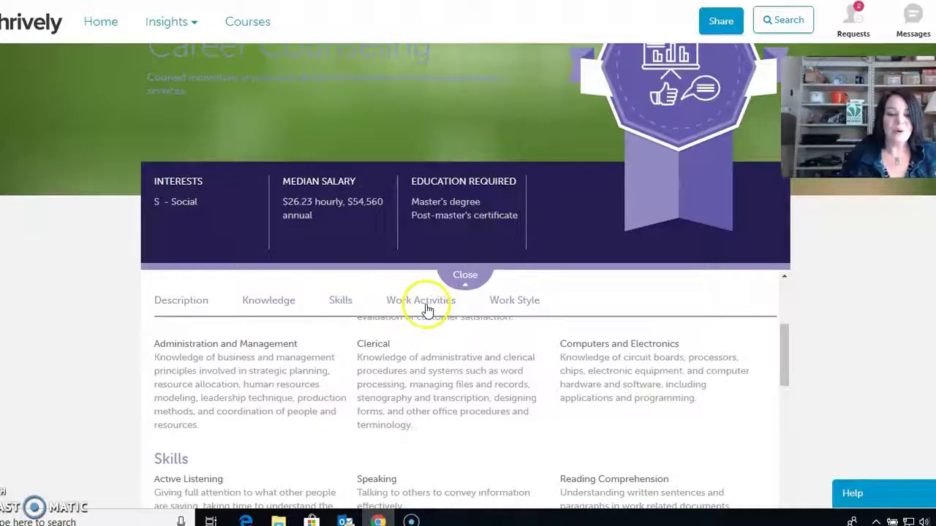
left_click(465, 276)
Preview the Career Counseling videos and the suggested activities, including Job Training and Empowerment and Explo Startup
scroll(564, 320, "down", 2)
mouse_move(564, 319)
scroll(565, 321, "down", 1)
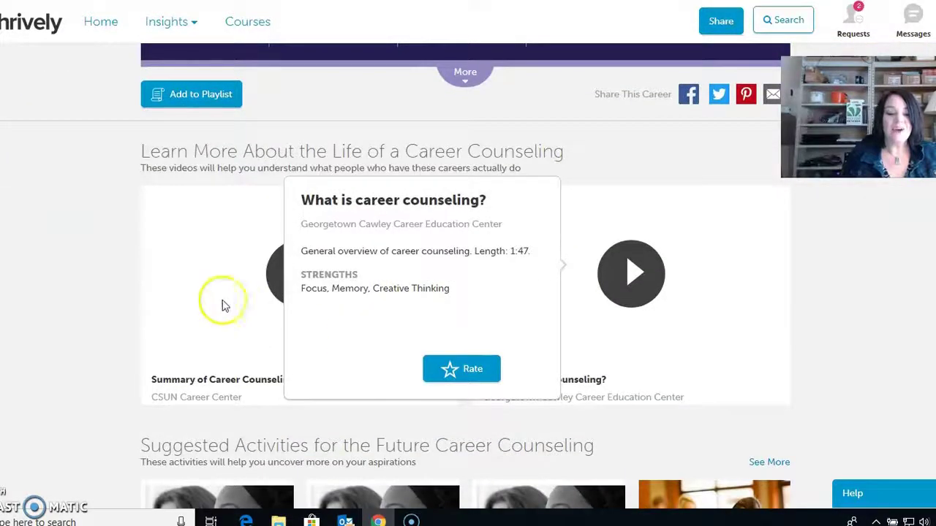
mouse_move(278, 274)
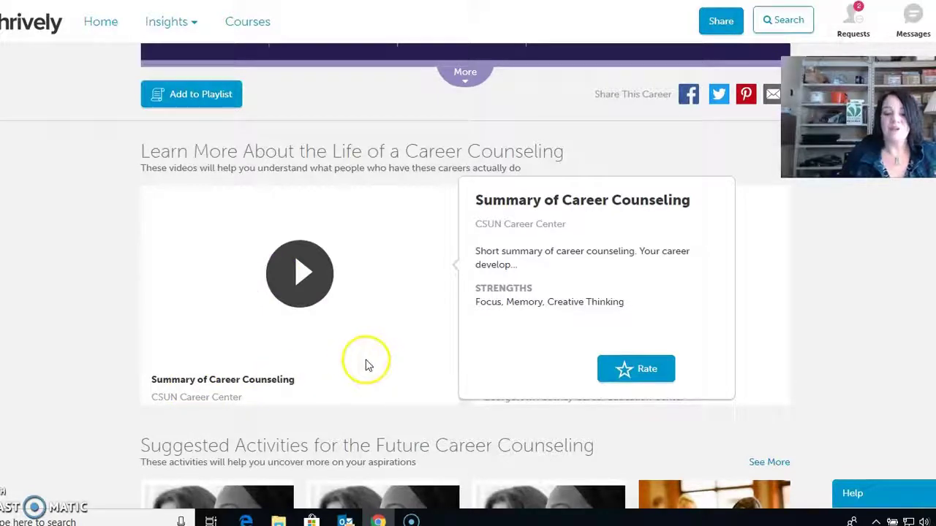
scroll(368, 363, "down", 3)
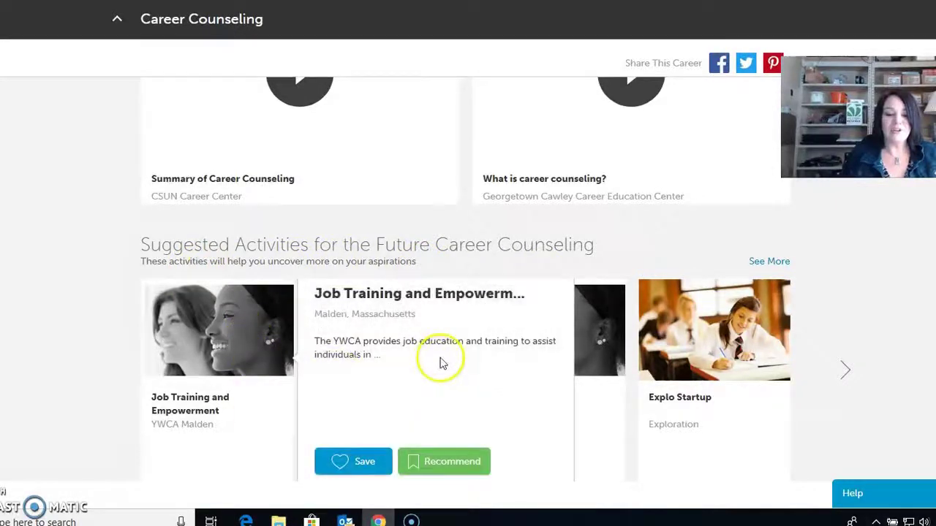
mouse_move(752, 318)
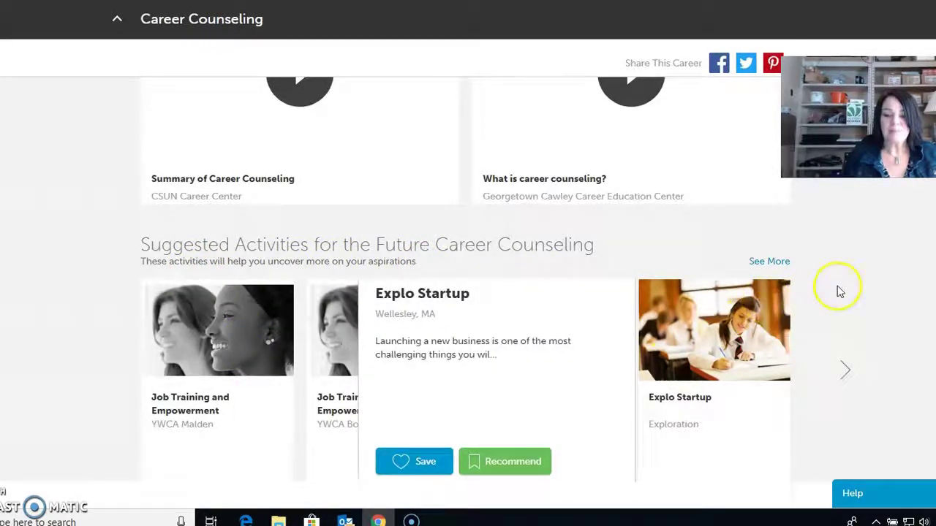
scroll(825, 278, "up", 10)
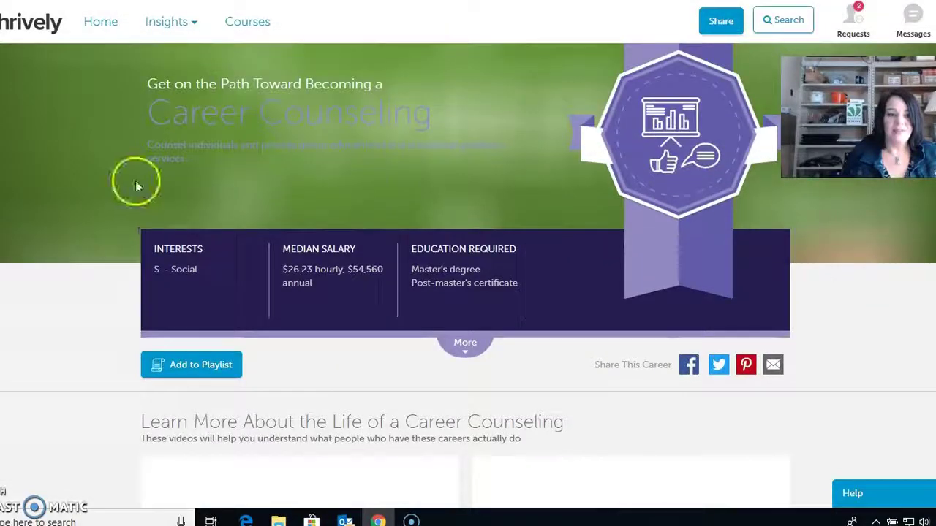
Return to the teacher home page, open Sparks and browse its resources from News Feed through Learn to Code and STEM
left_click(100, 26)
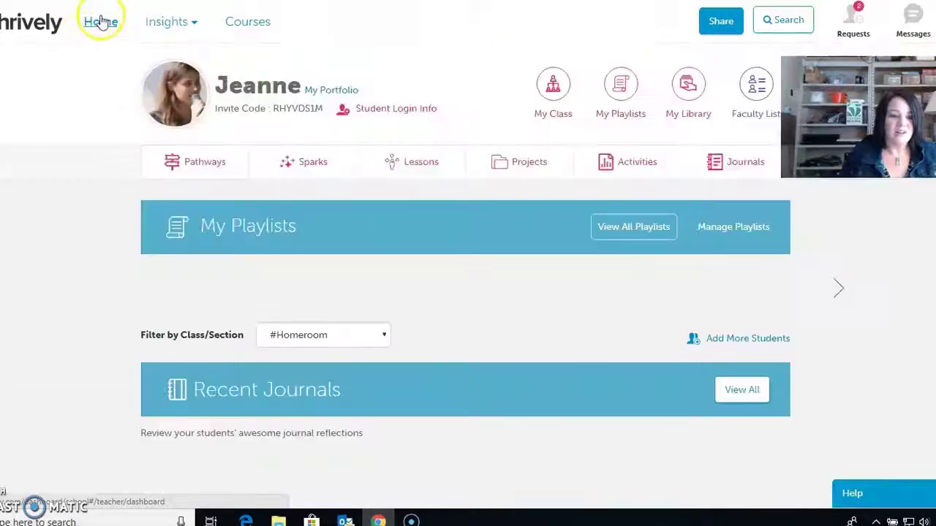
left_click(308, 166)
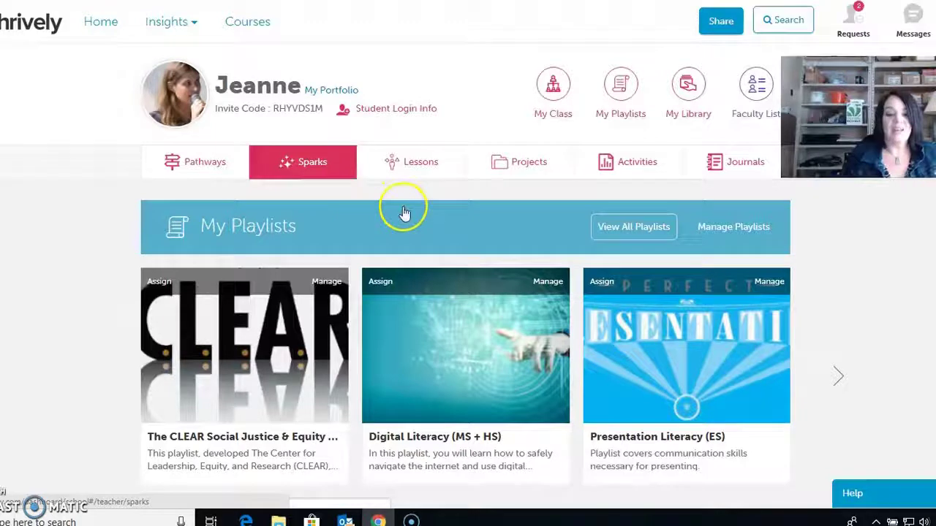
left_click(306, 165)
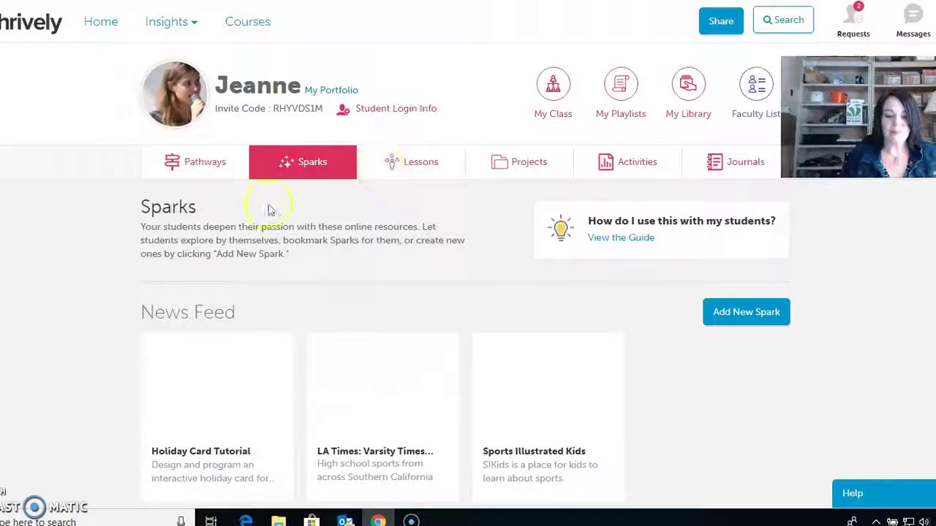
scroll(341, 168, "down", 5)
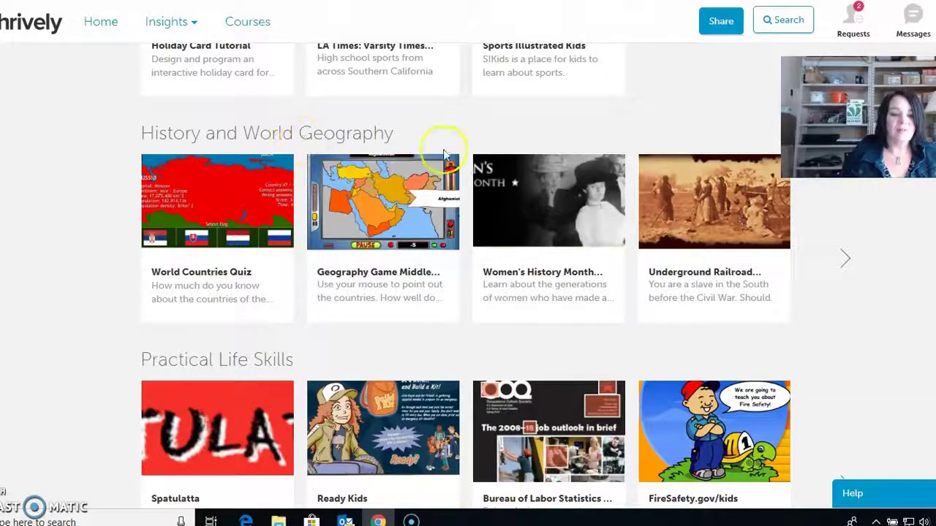
scroll(444, 155, "down", 3)
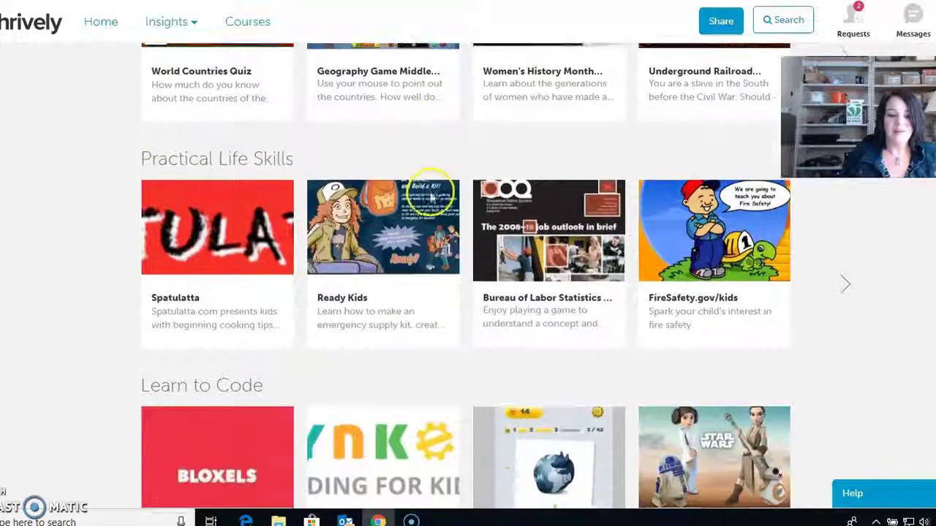
scroll(431, 197, "down", 3)
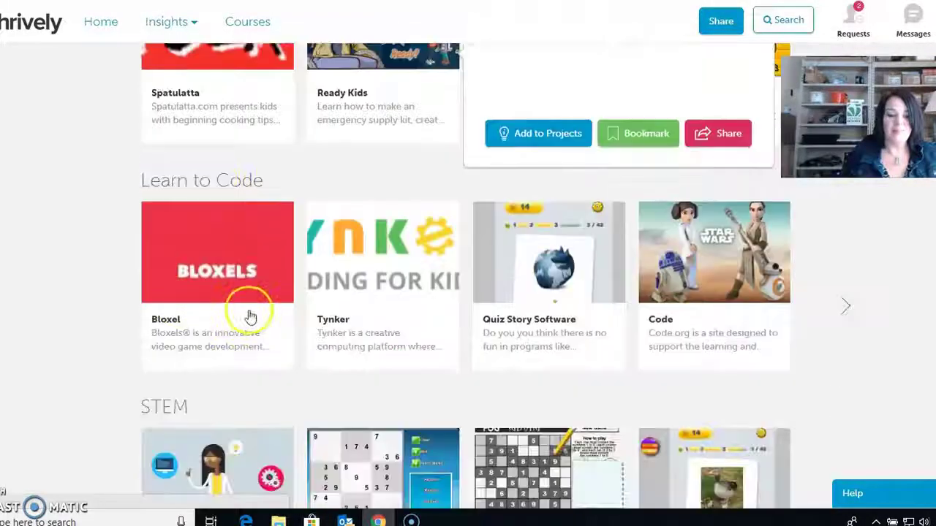
scroll(282, 395, "down", 1)
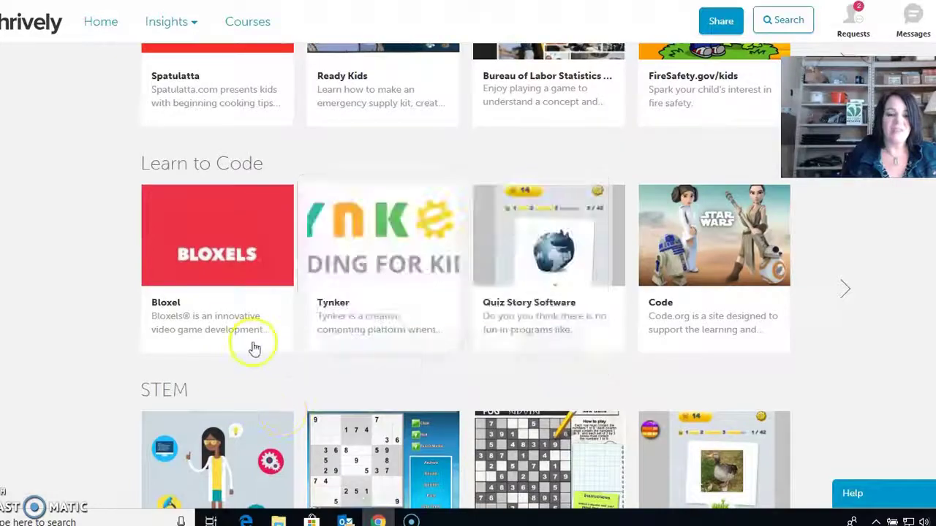
scroll(255, 346, "up", 8)
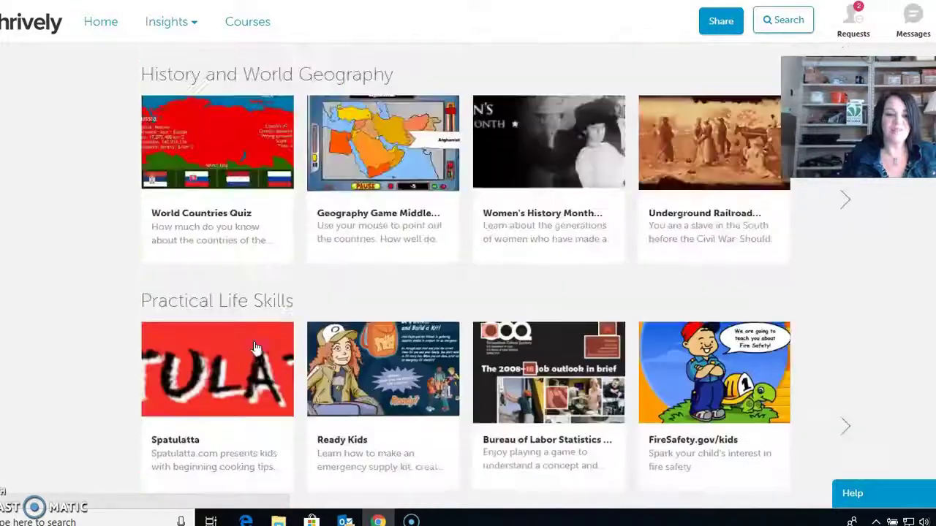
scroll(258, 346, "up", 5)
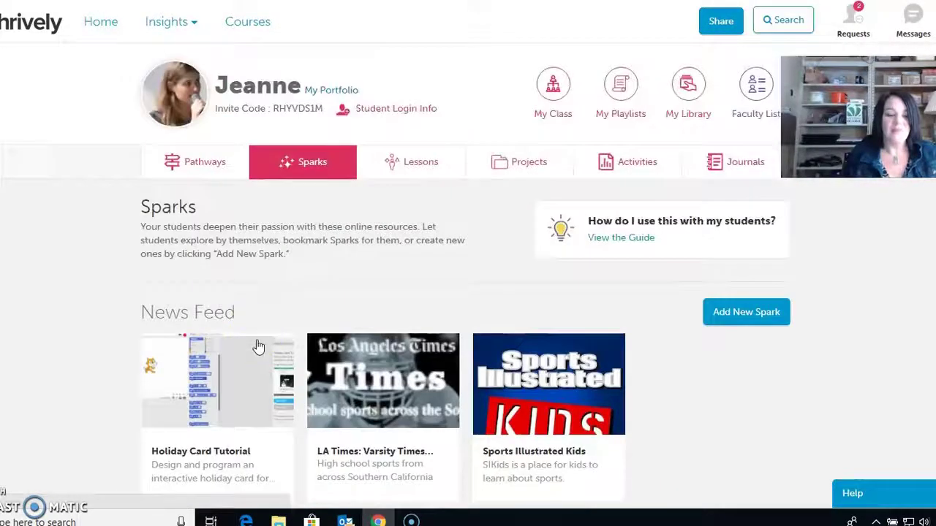
Open the Lessons library and look through the category filter options for My Lessons
left_click(418, 167)
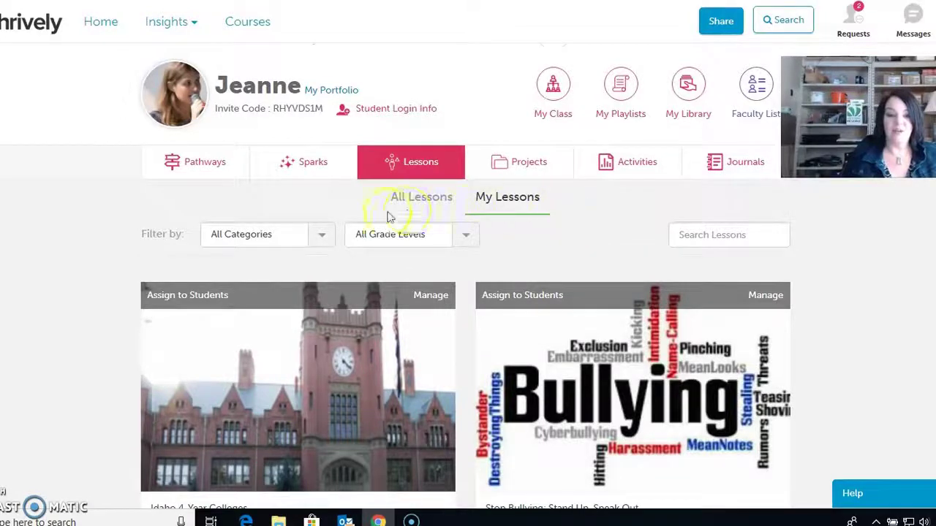
scroll(351, 206, "down", 1)
left_click(320, 171)
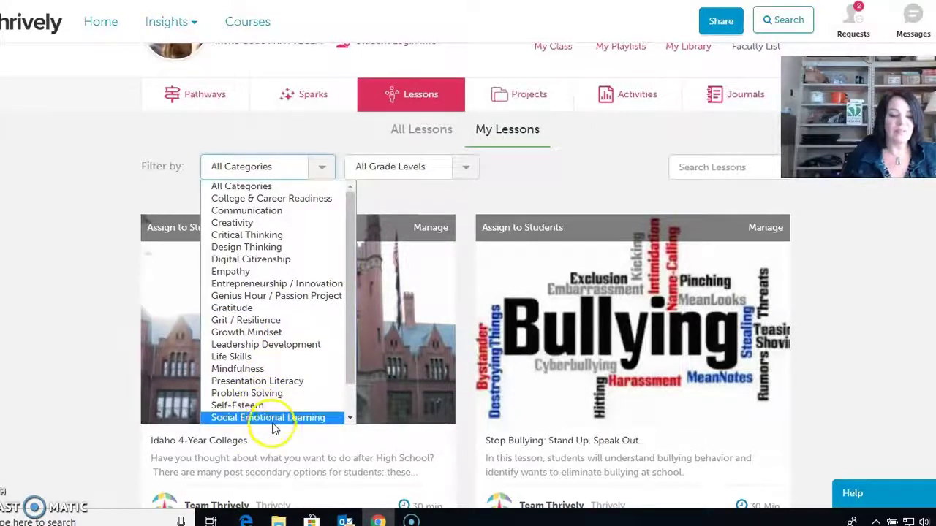
left_click(353, 390)
left_click_drag(353, 390, 349, 346)
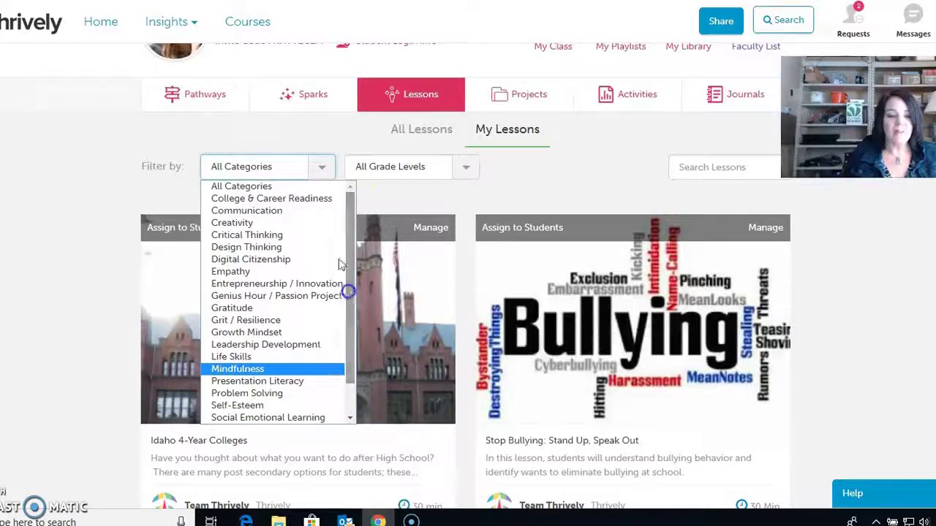
left_click(538, 168)
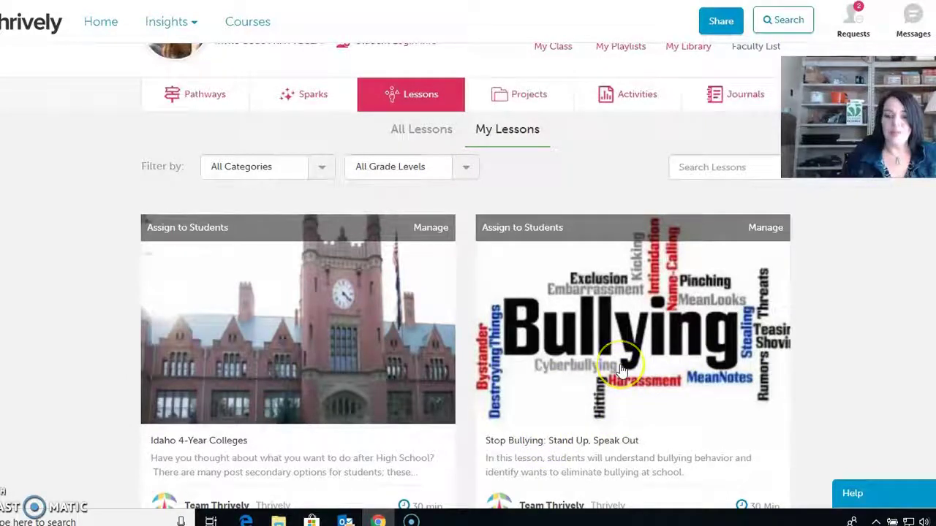
Browse My Lessons and open the lesson "Applying Past Knowledge to New Situations"
scroll(621, 369, "down", 6)
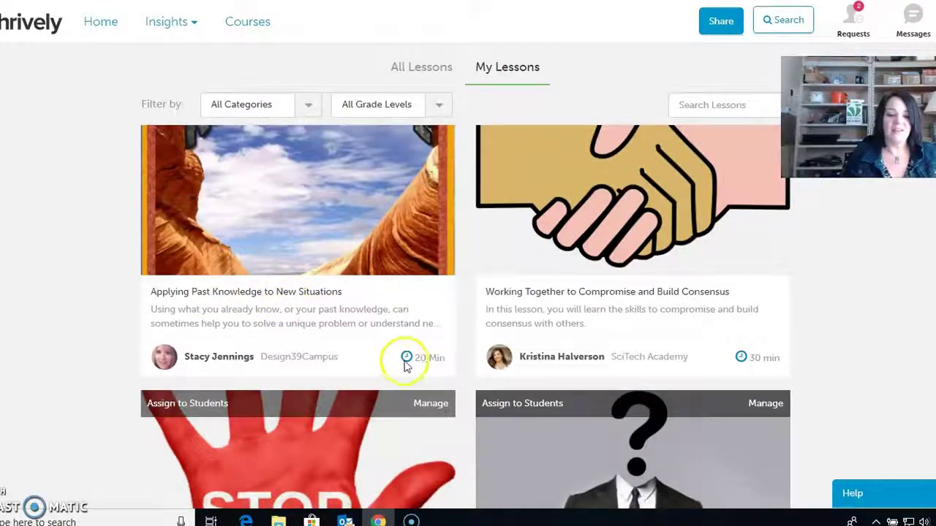
scroll(436, 369, "up", 5)
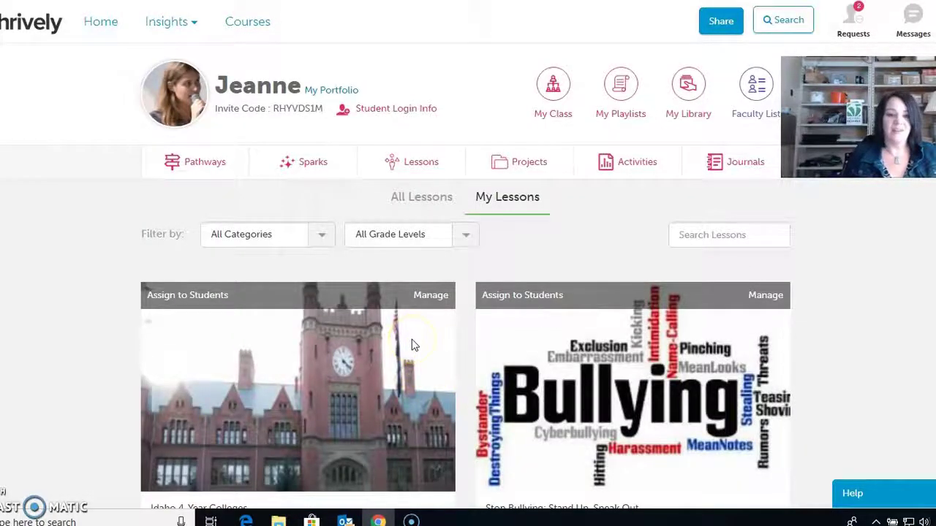
left_click(412, 345)
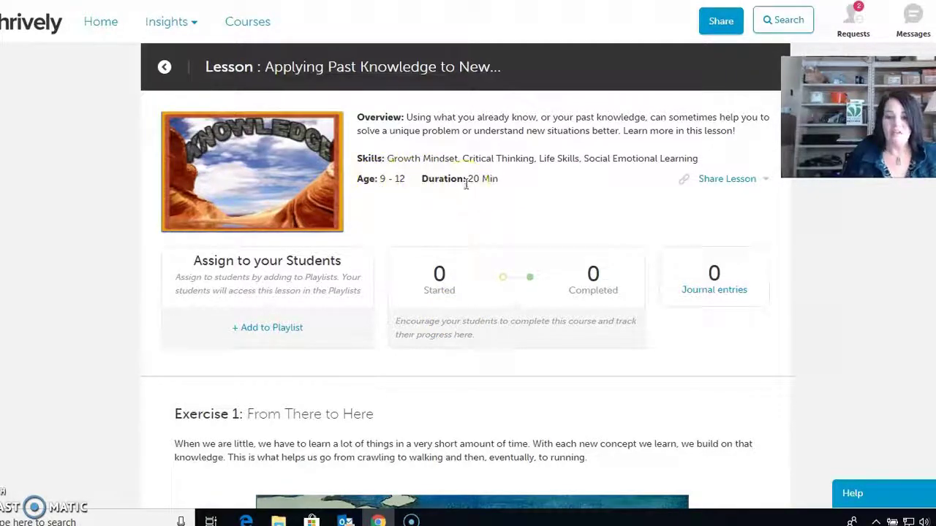
Review the lesson's three exercises, including the bridge picture, the video and the journal reflection prompts, through to the end
scroll(465, 184, "down", 2)
scroll(468, 189, "down", 1)
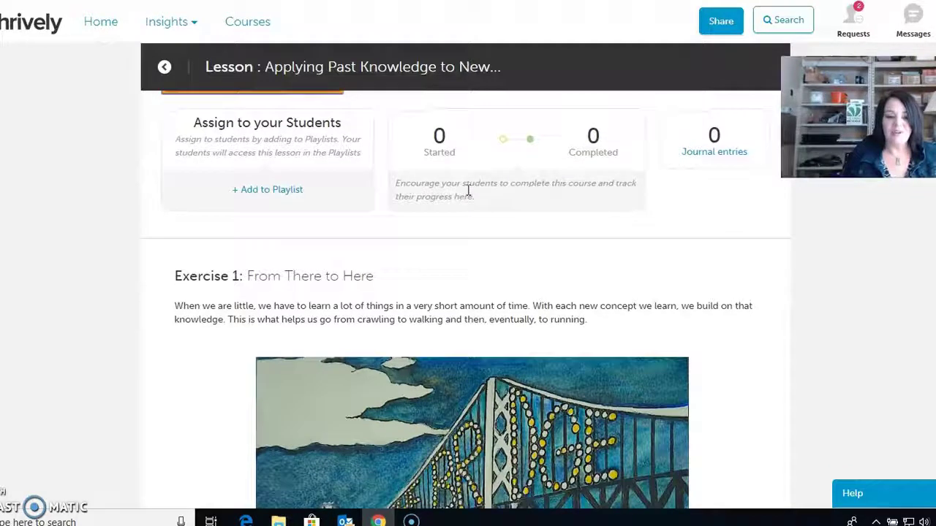
scroll(468, 195, "down", 5)
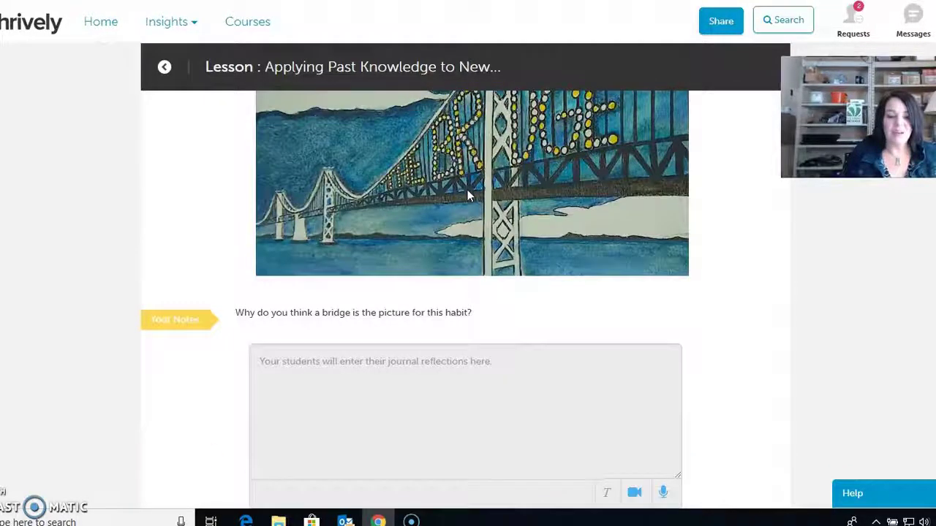
scroll(468, 189, "up", 3)
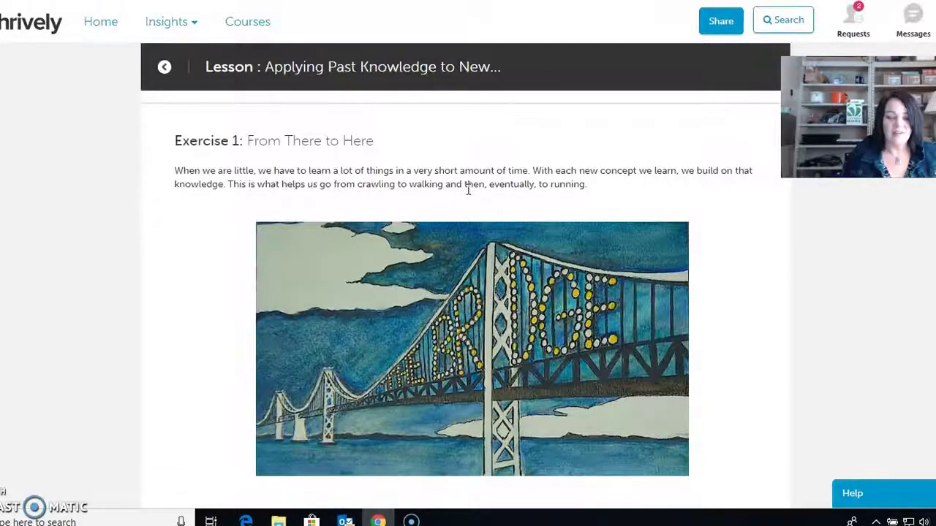
scroll(468, 190, "down", 4)
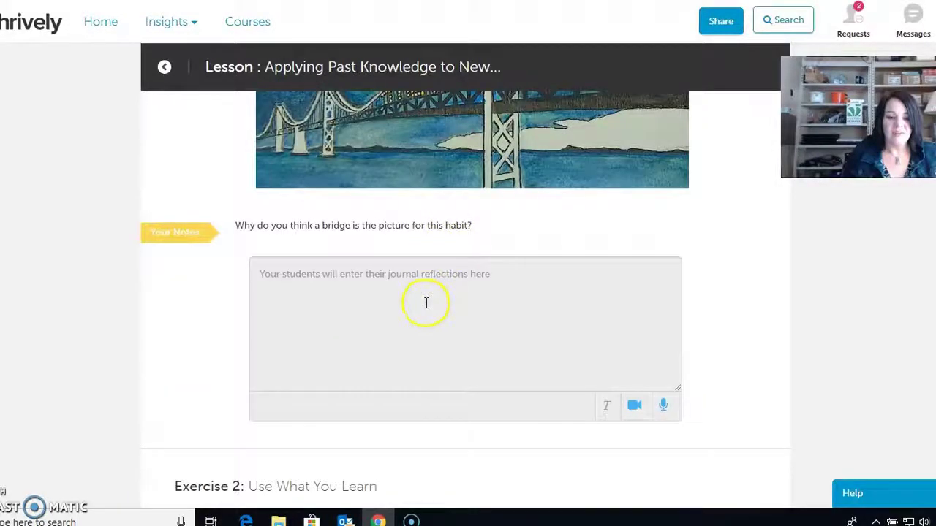
scroll(426, 303, "down", 10)
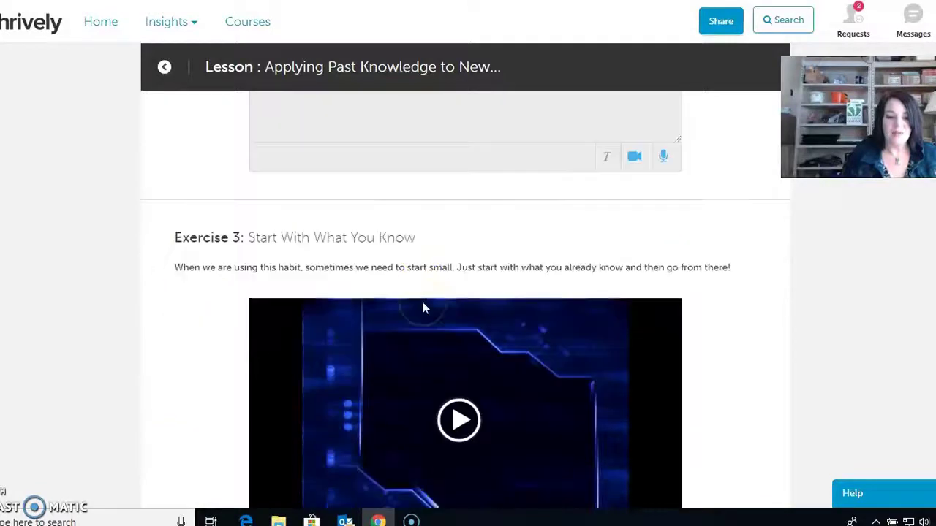
scroll(424, 306, "down", 6)
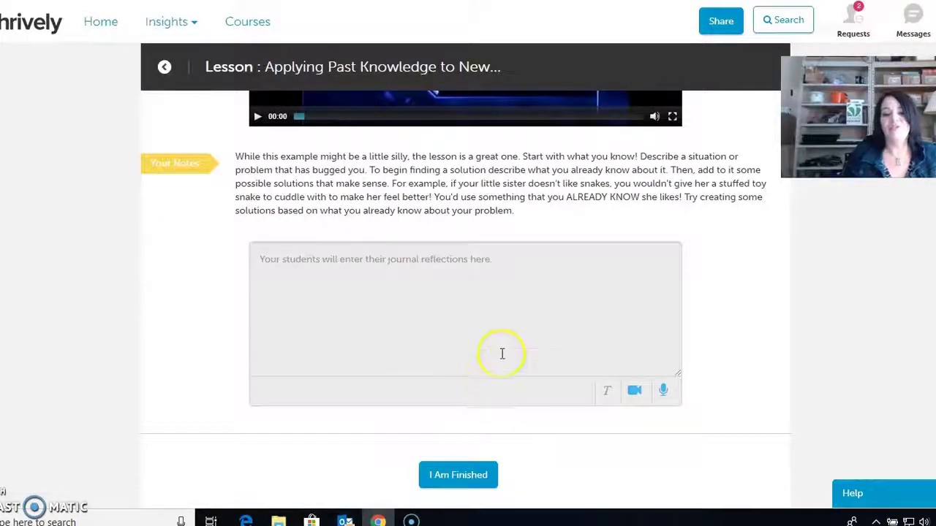
Go back up through the lesson to its overview and return to the teacher home page
scroll(503, 354, "up", 10)
scroll(457, 339, "up", 5)
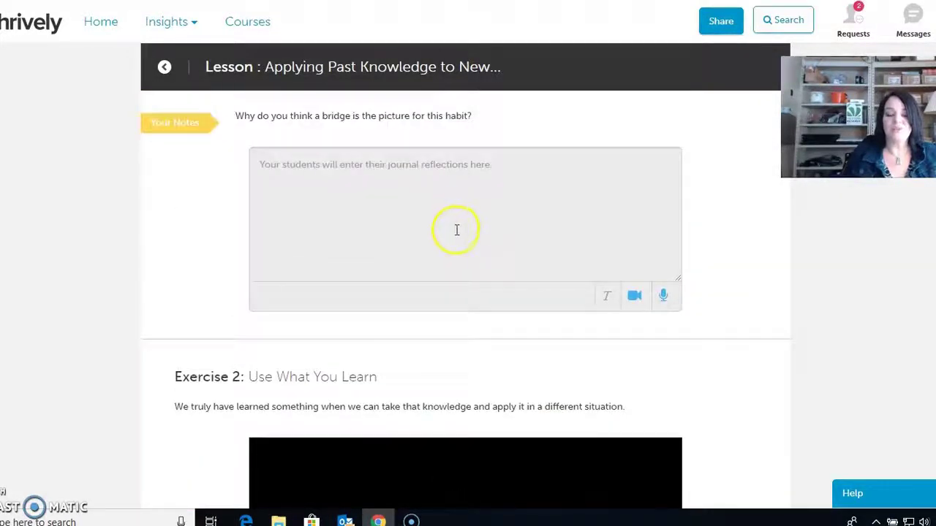
scroll(457, 230, "up", 6)
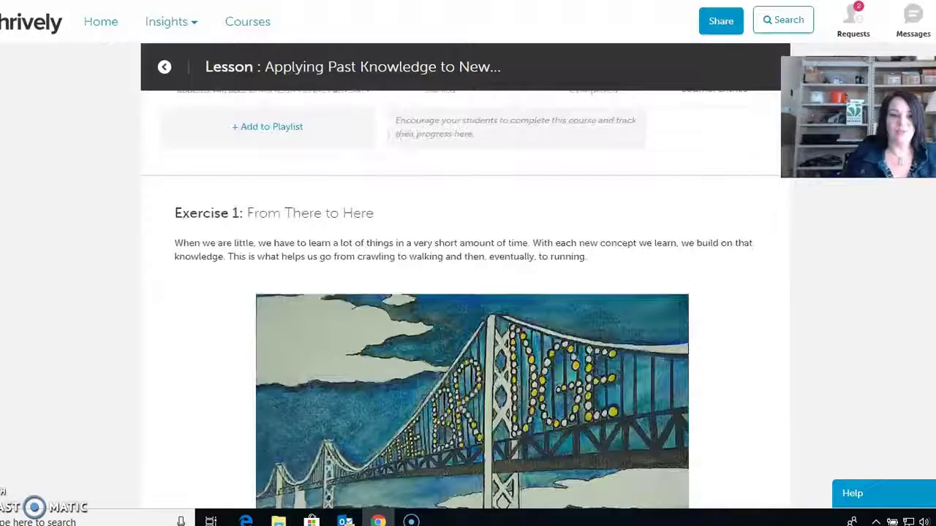
scroll(105, 37, "up", 1)
scroll(99, 25, "up", 3)
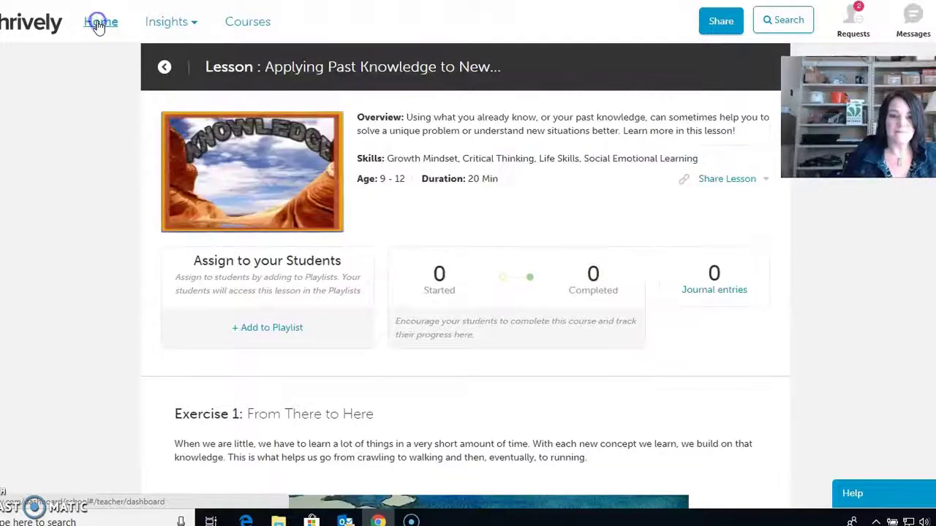
left_click(103, 30)
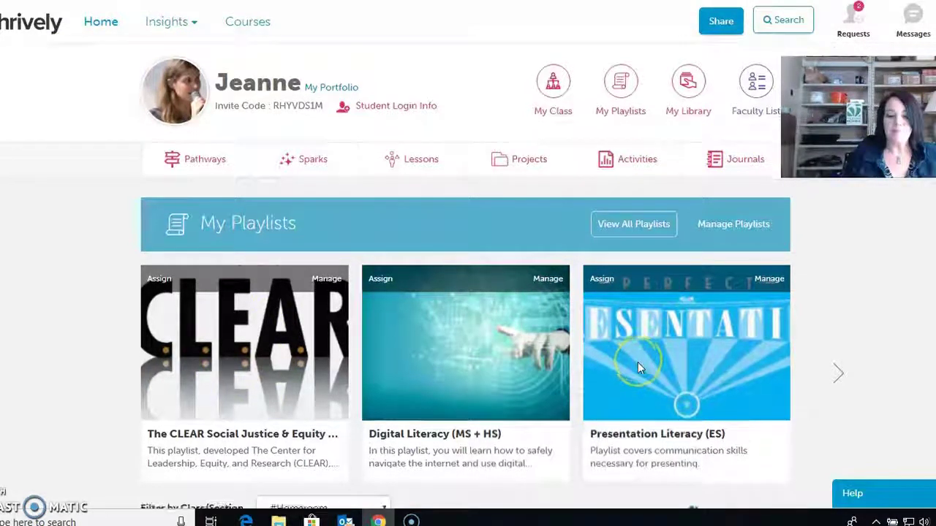
Look over the Recent Journals section on the home page, including the comment option on a student's entry
scroll(638, 362, "down", 5)
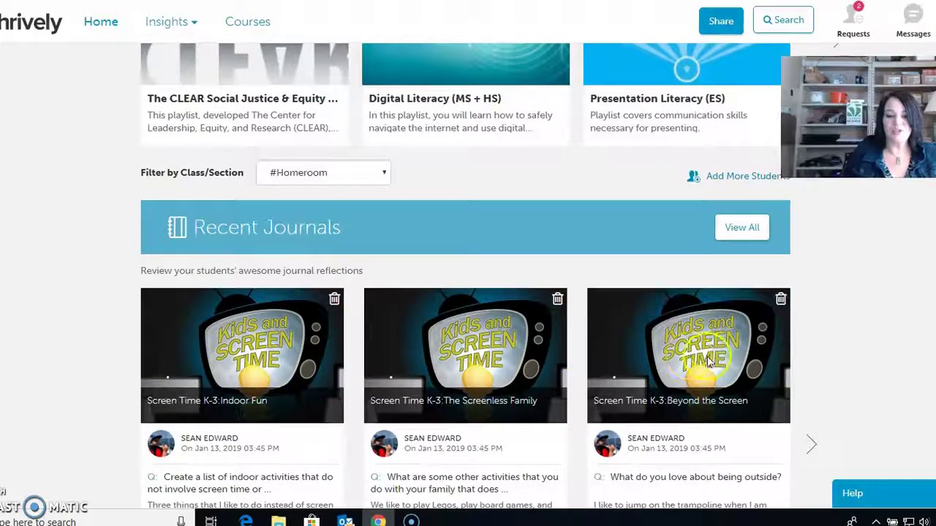
scroll(708, 361, "down", 1)
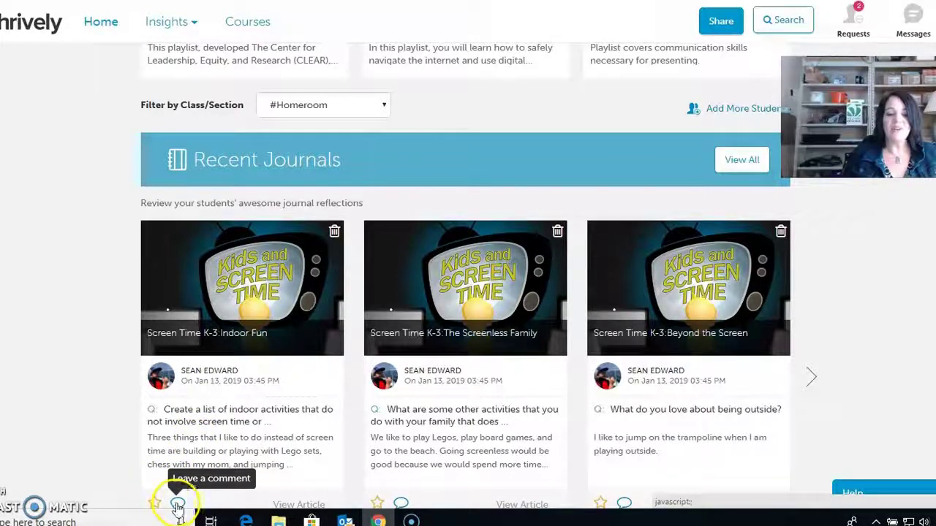
scroll(416, 324, "up", 6)
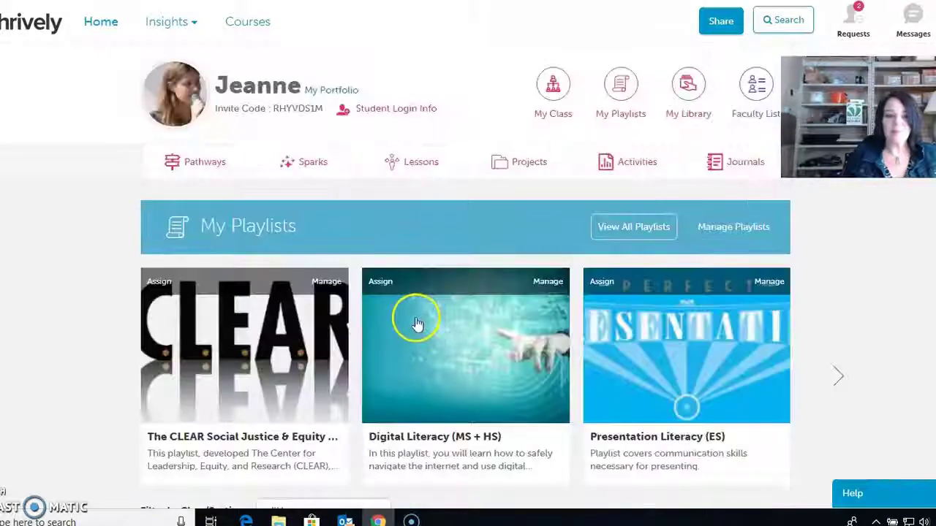
Open Projects and look over the student posts in the "Agents of Change: Passion Project" collaboration feed
left_click(623, 82)
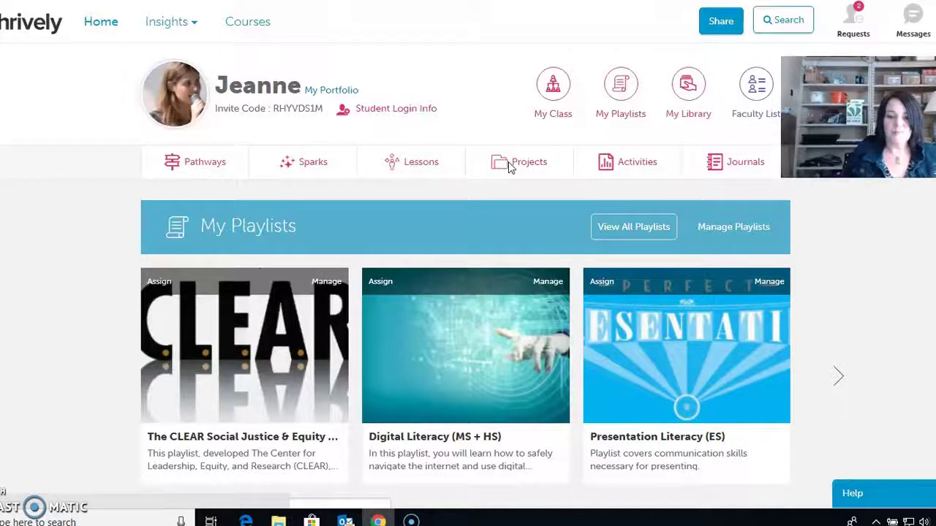
left_click(530, 164)
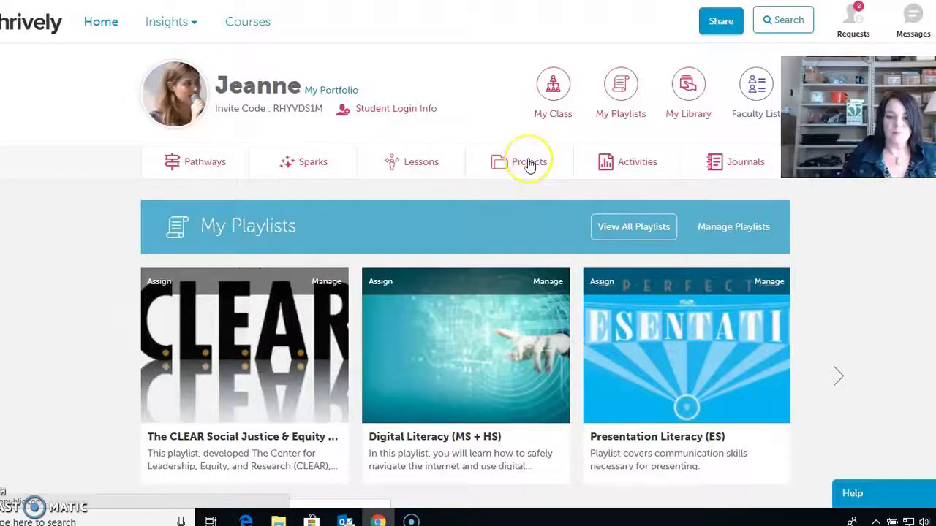
left_click(520, 244)
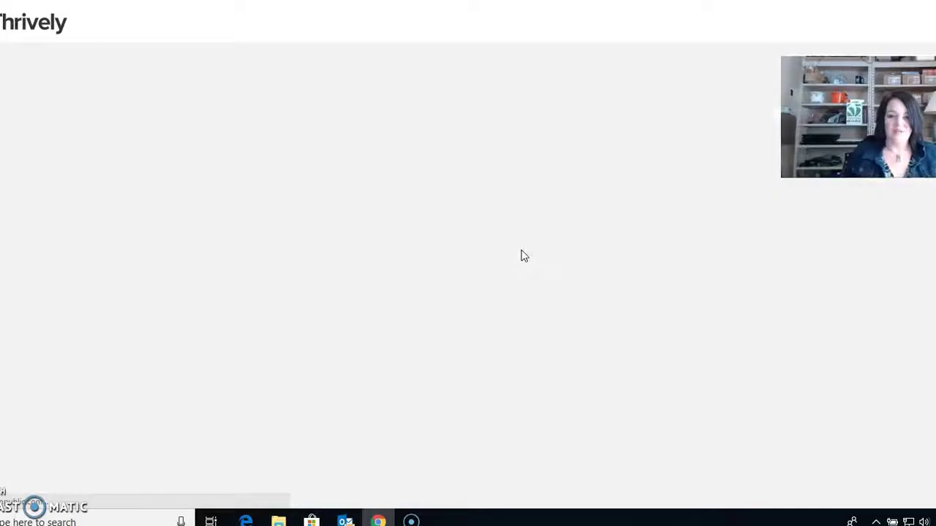
left_click(515, 239)
left_click(452, 207)
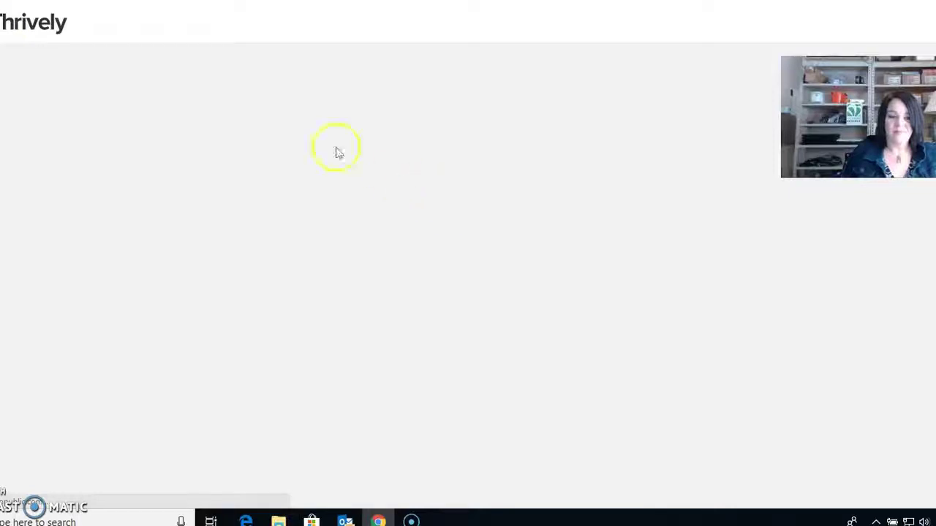
left_click(652, 310)
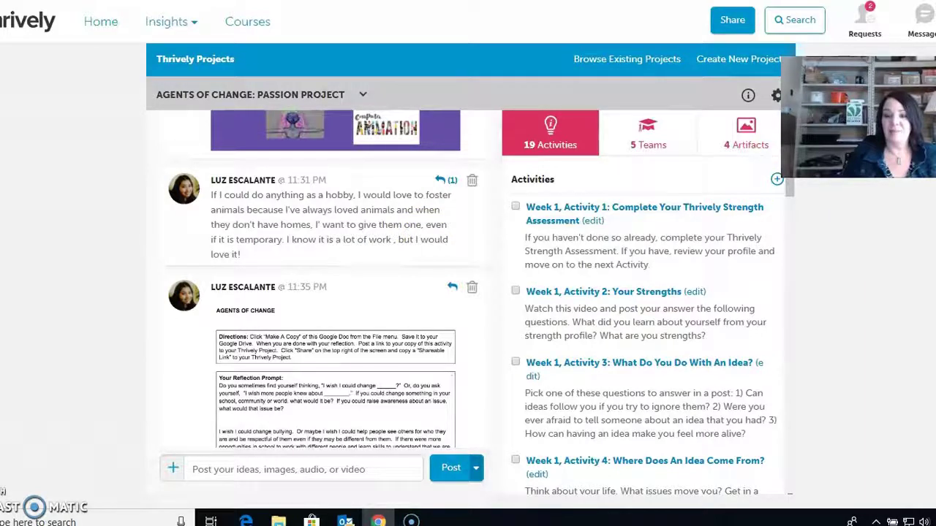
scroll(454, 190, "up", 3)
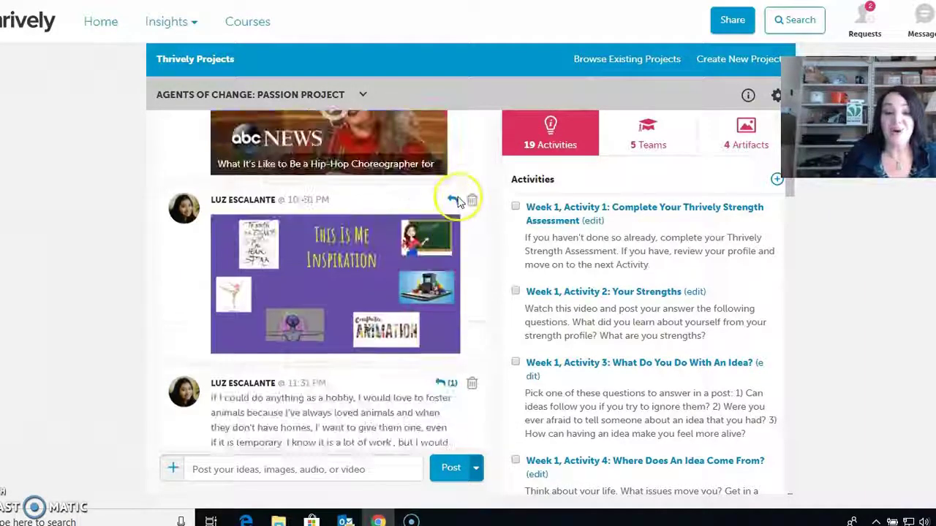
scroll(464, 157, "down", 3)
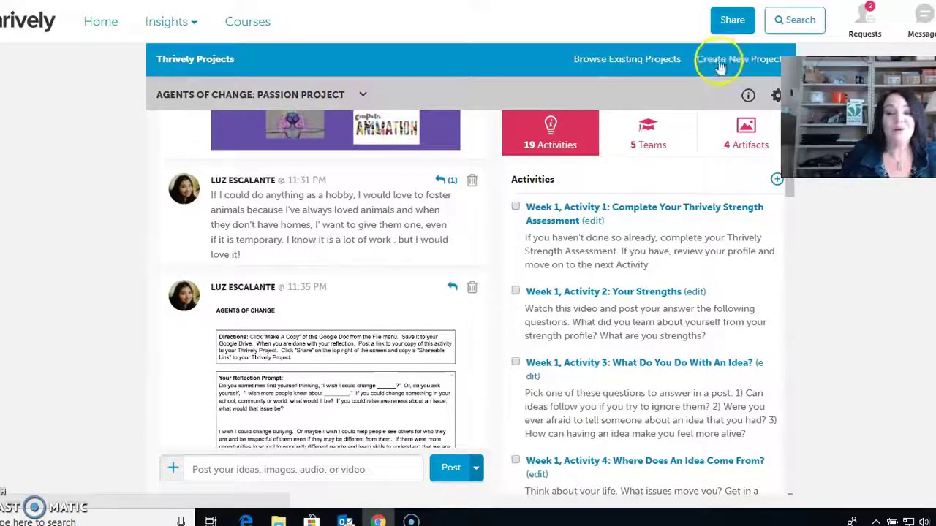
Browse the existing projects library and start the "Madisono's Gelato Case Study" project
left_click(628, 65)
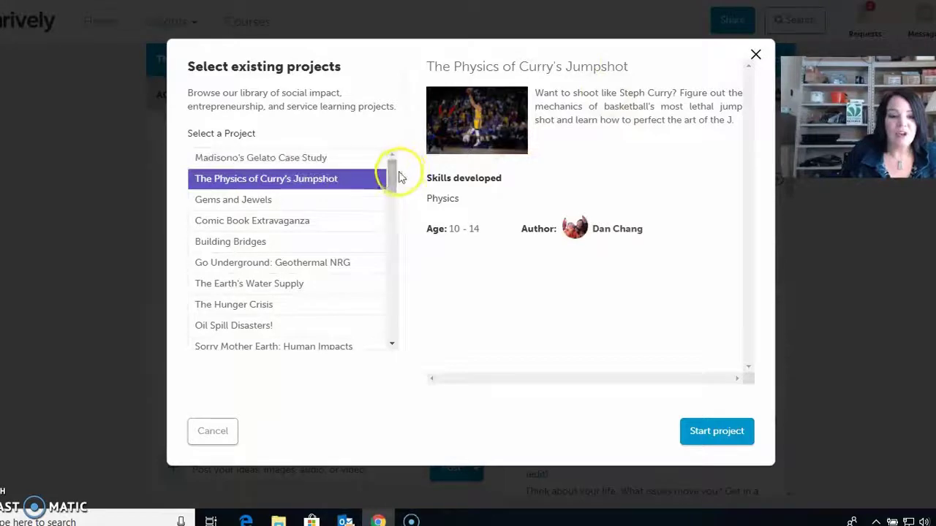
left_click_drag(393, 176, 391, 155)
left_click(255, 174)
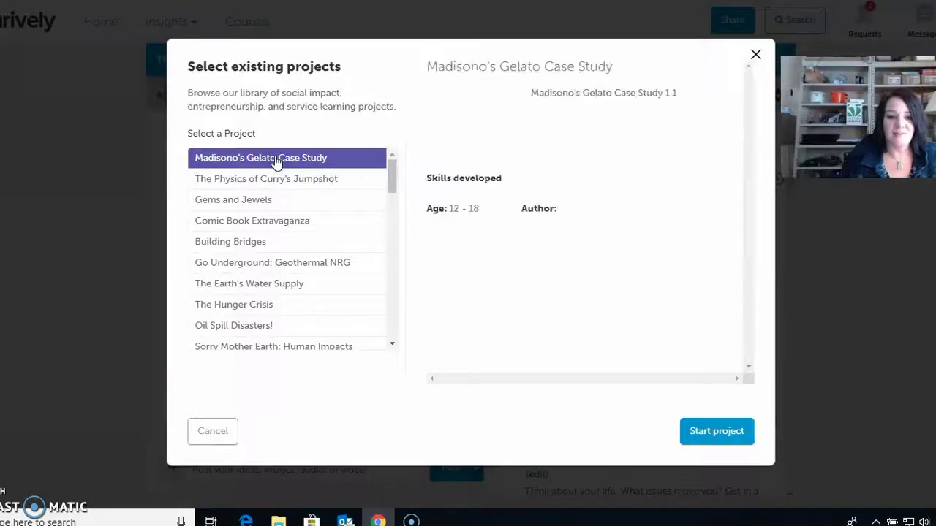
mouse_move(479, 201)
left_mouse_down()
mouse_move(441, 221)
mouse_move(479, 215)
left_mouse_up()
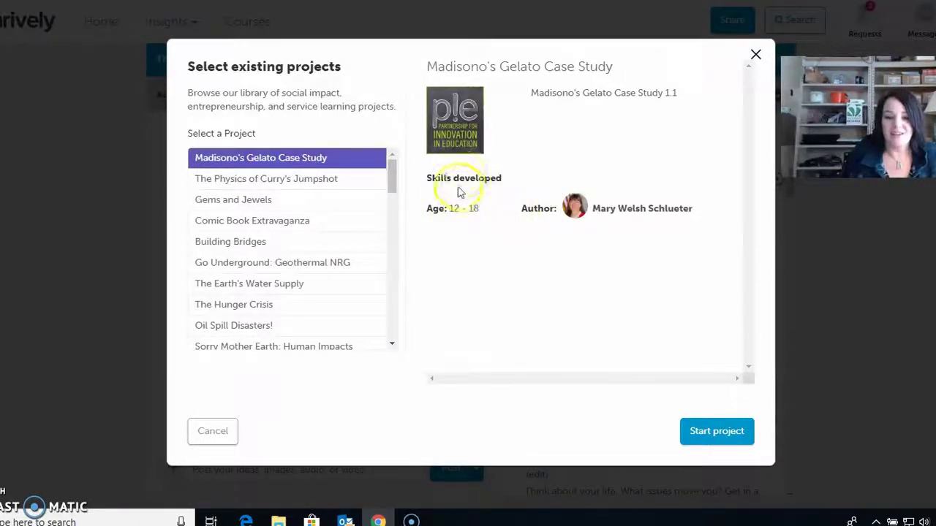
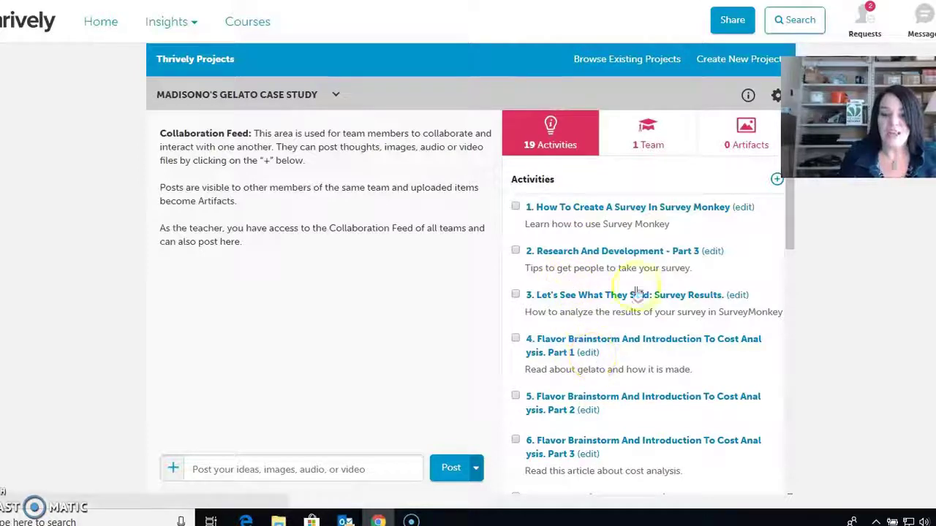
Check and save the "How to create a survey in Survey Monkey" activity, and look over the project's team and artifacts areas
left_click(747, 209)
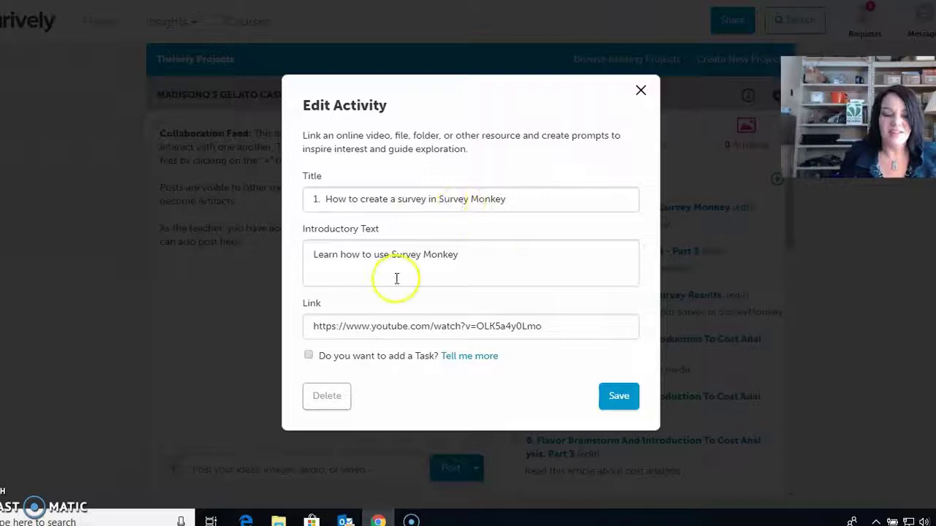
left_click(618, 398)
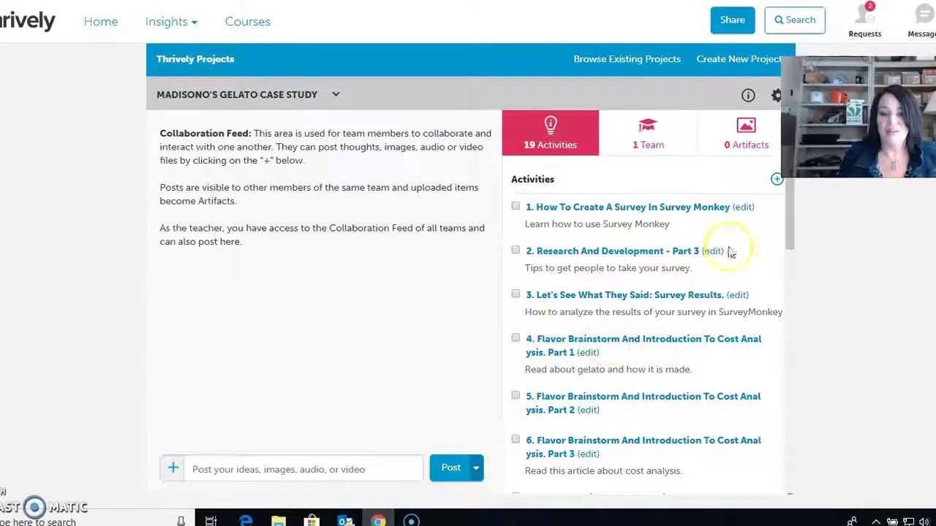
left_click(649, 131)
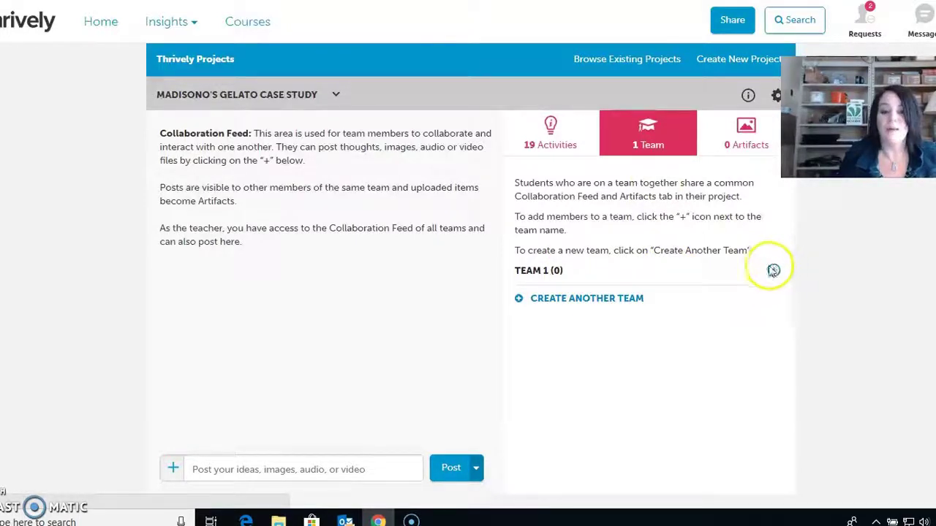
left_click(749, 139)
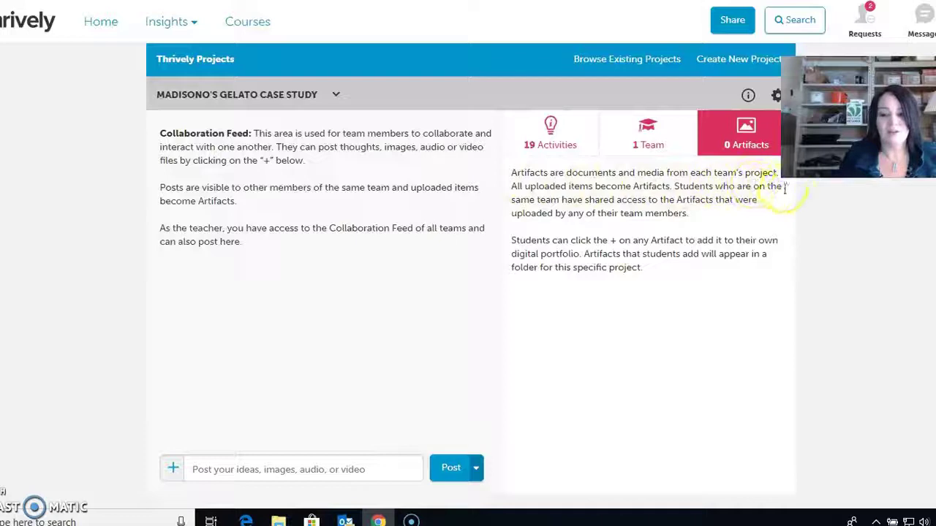
left_click(549, 140)
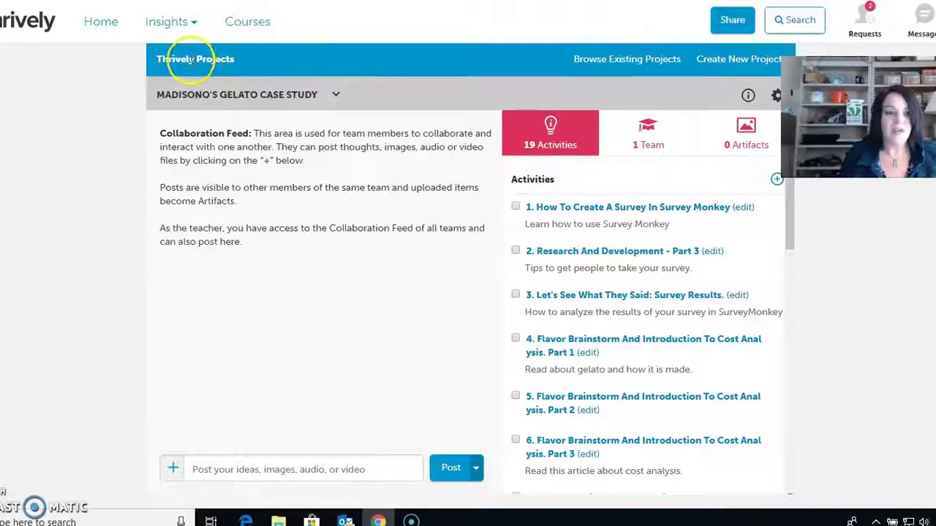
Switch to the "Be a Changemaker" project to view its activities, and return to the teacher home page
left_click(335, 96)
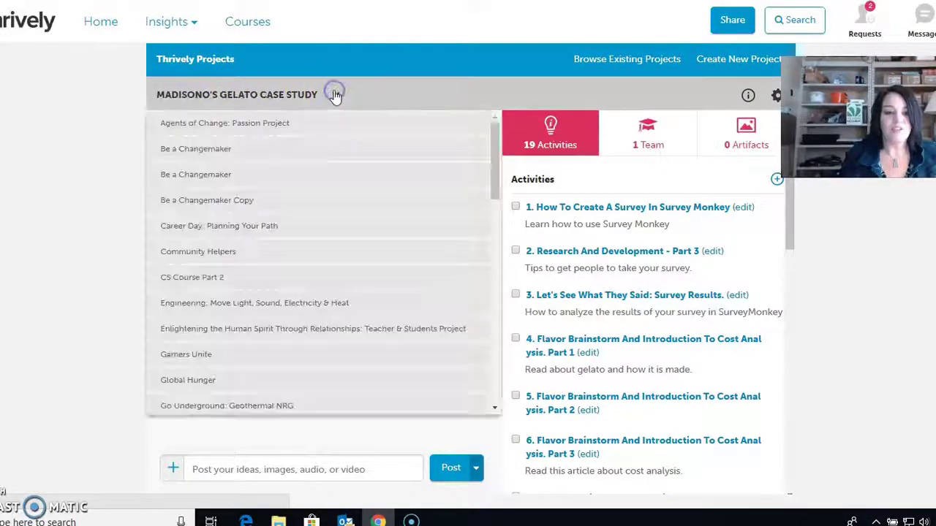
left_click(269, 179)
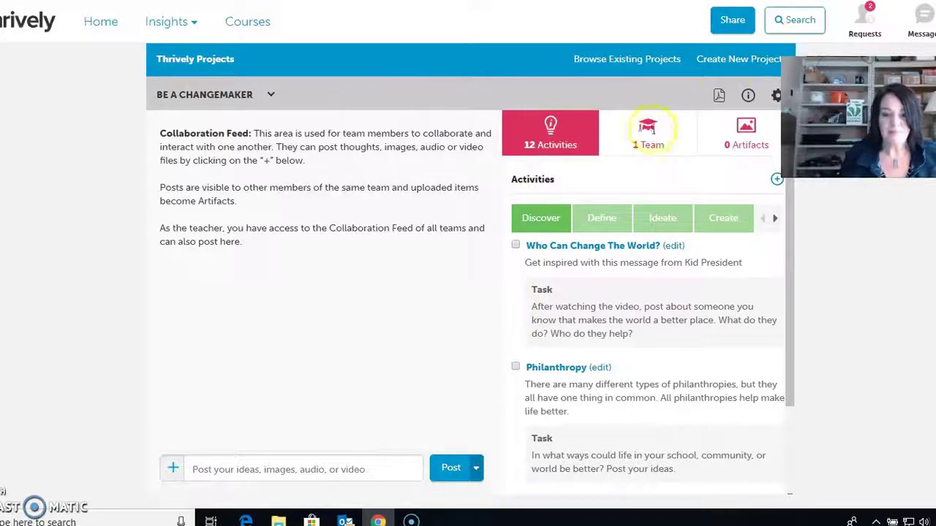
left_click(104, 23)
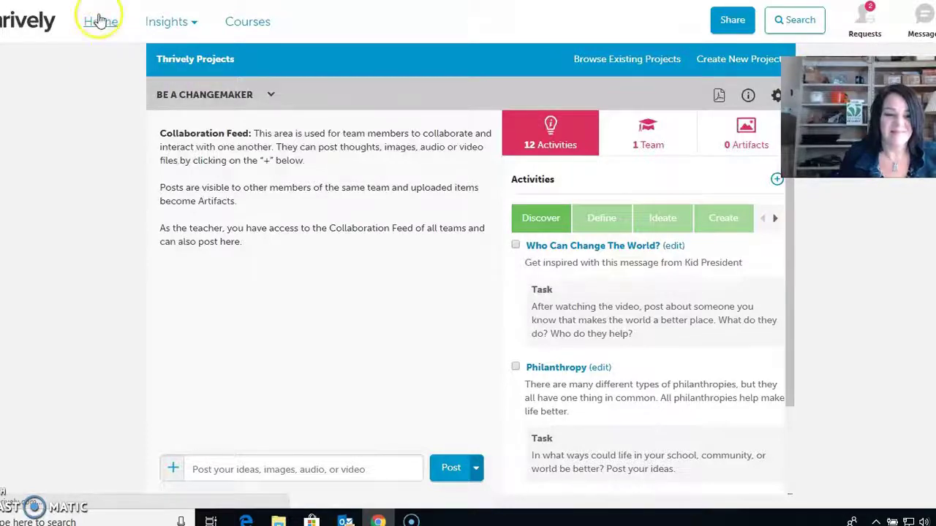
left_click(101, 23)
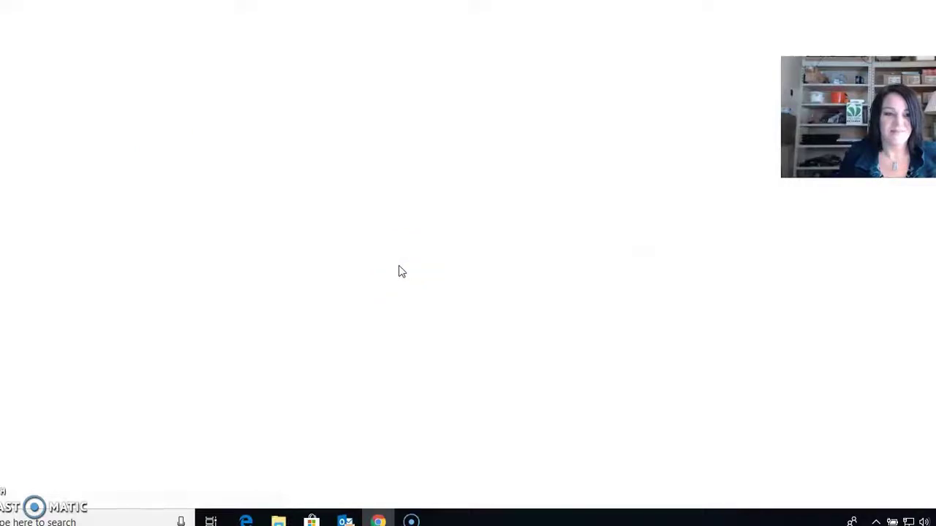
left_click(456, 236)
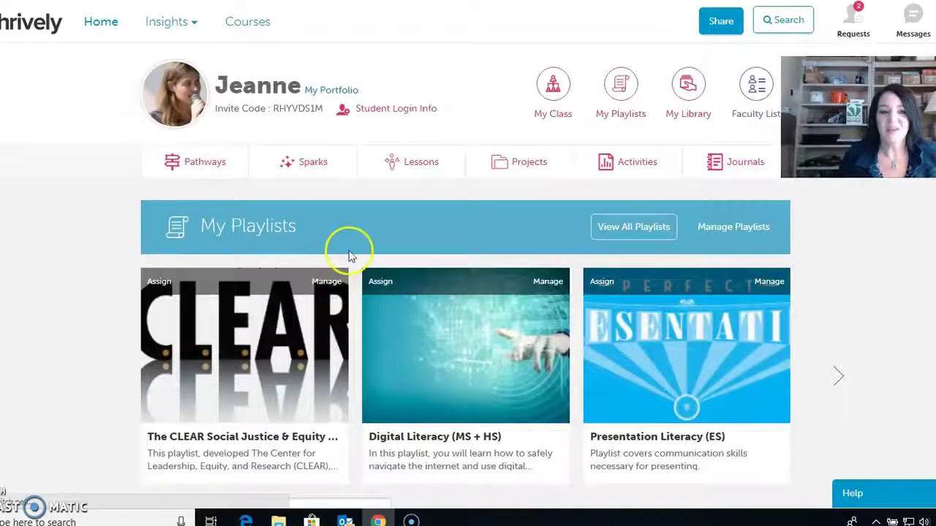
Open the Journals area to view the students' journal entries
left_click(738, 166)
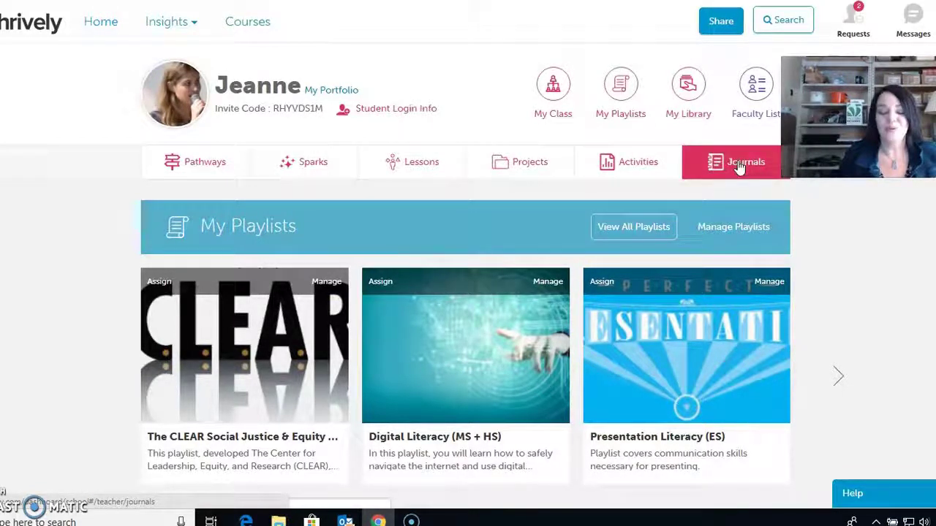
left_click(739, 163)
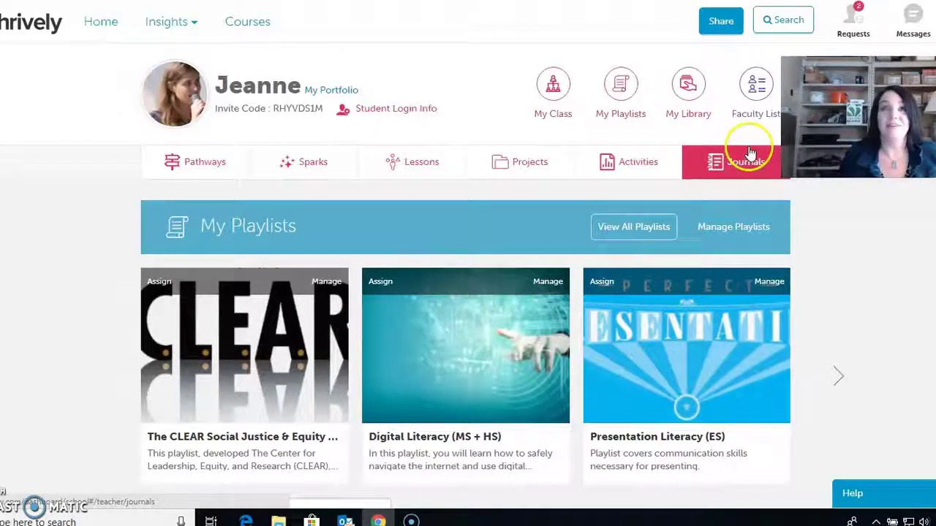
left_click(739, 159)
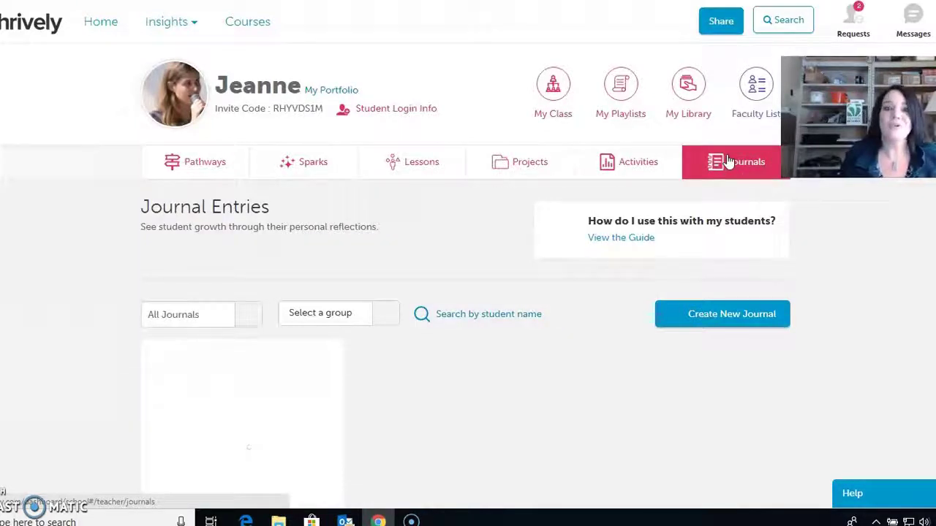
left_click(758, 213)
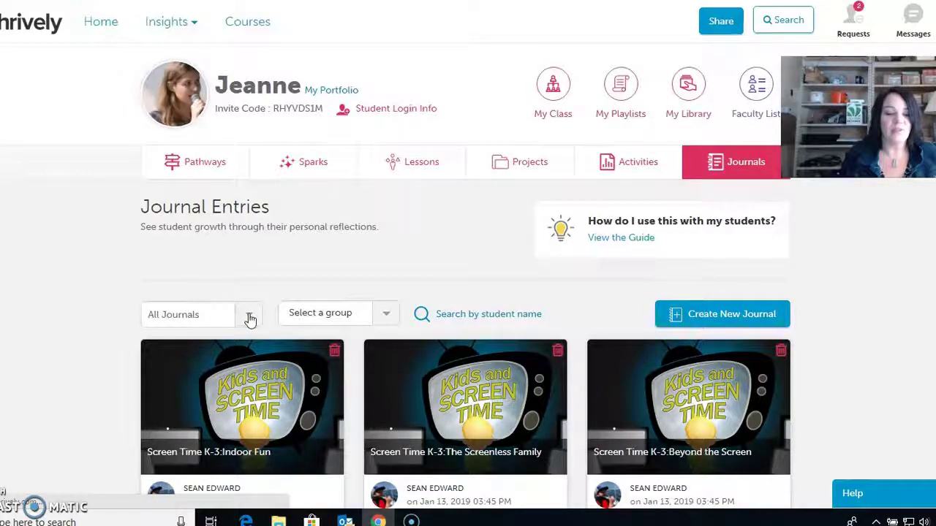
Look through the All Journals filter options and browse down the student journal entries
left_click(249, 320)
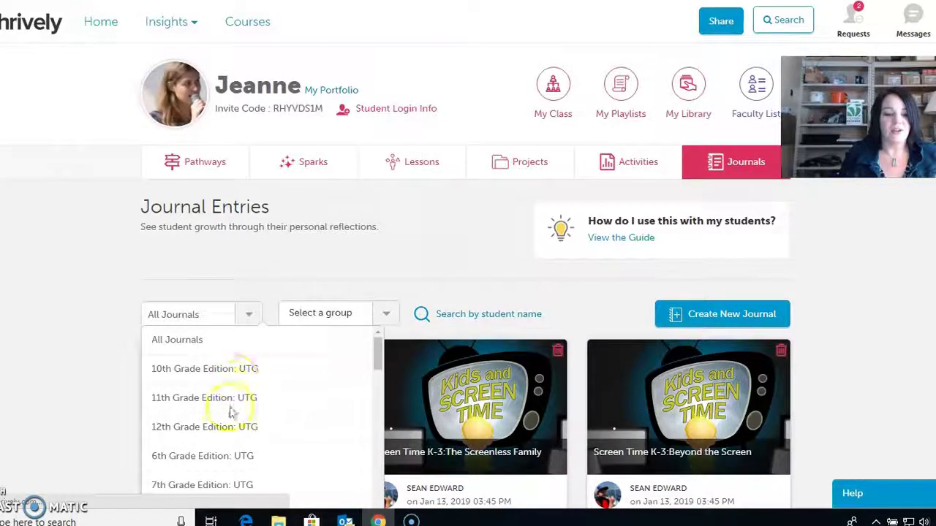
left_click(377, 409)
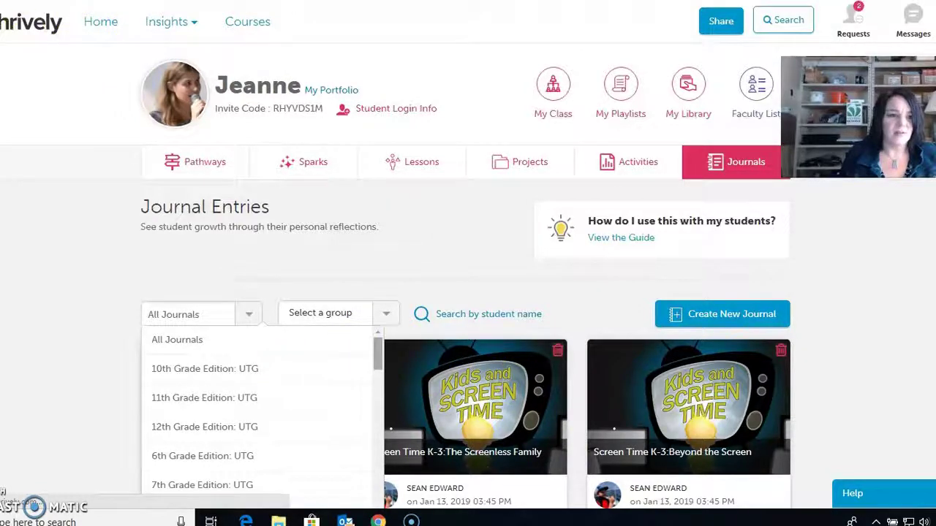
scroll(259, 416, "down", 6)
scroll(439, 432, "down", 10)
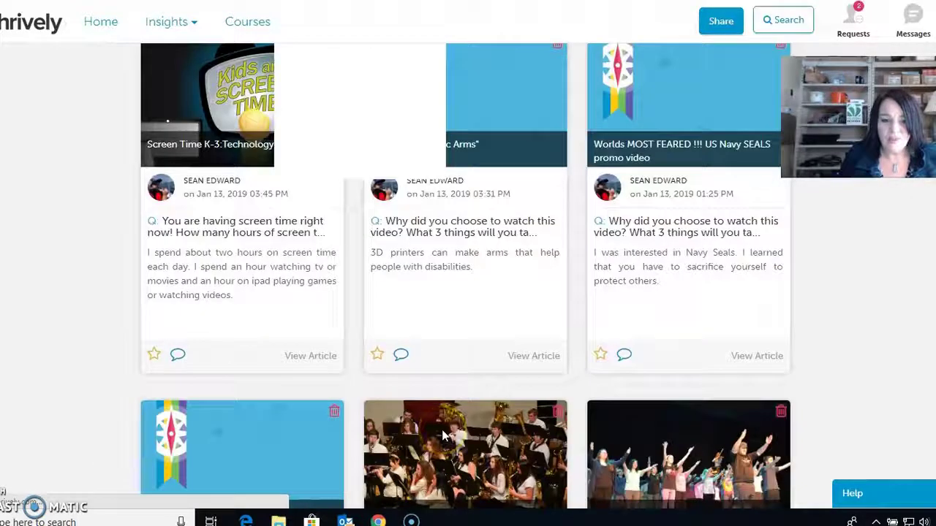
Open the form for creating a custom student journal, look over its fields, and close it without saving
scroll(443, 436, "up", 1)
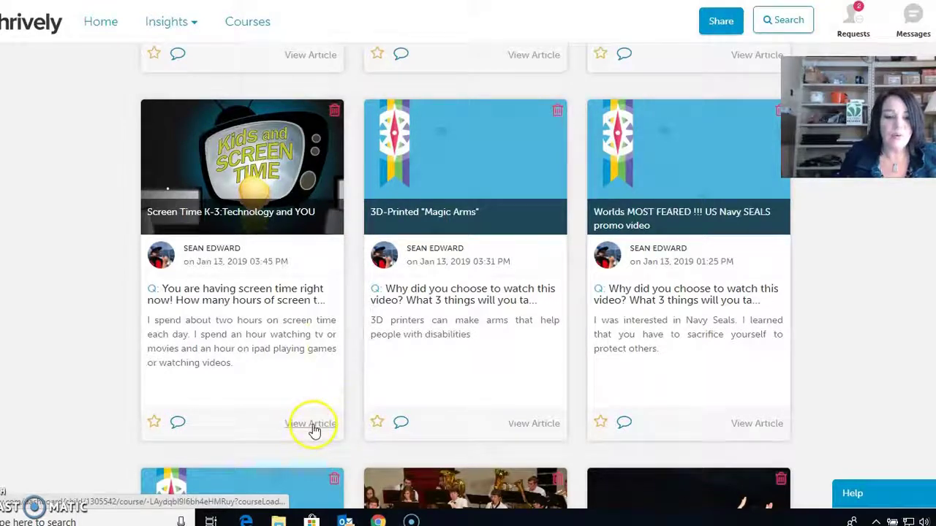
scroll(448, 410, "up", 5)
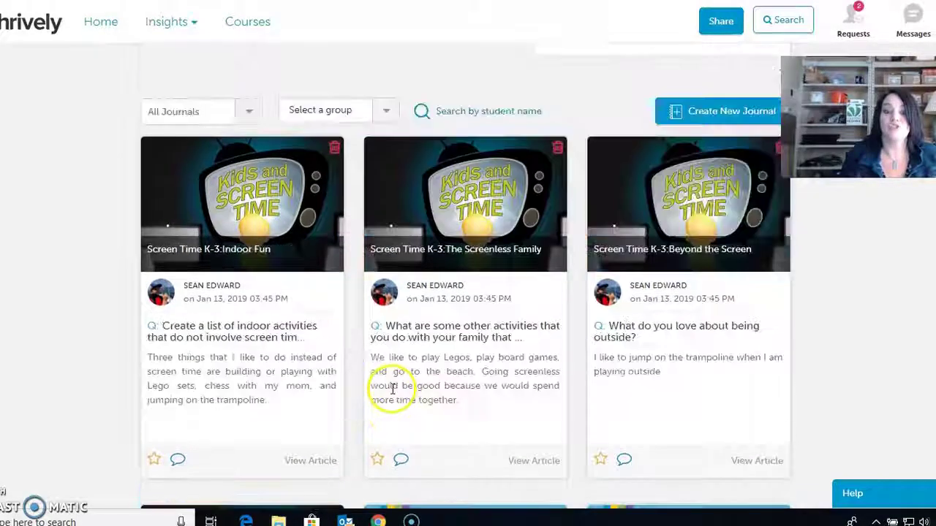
scroll(392, 390, "up", 3)
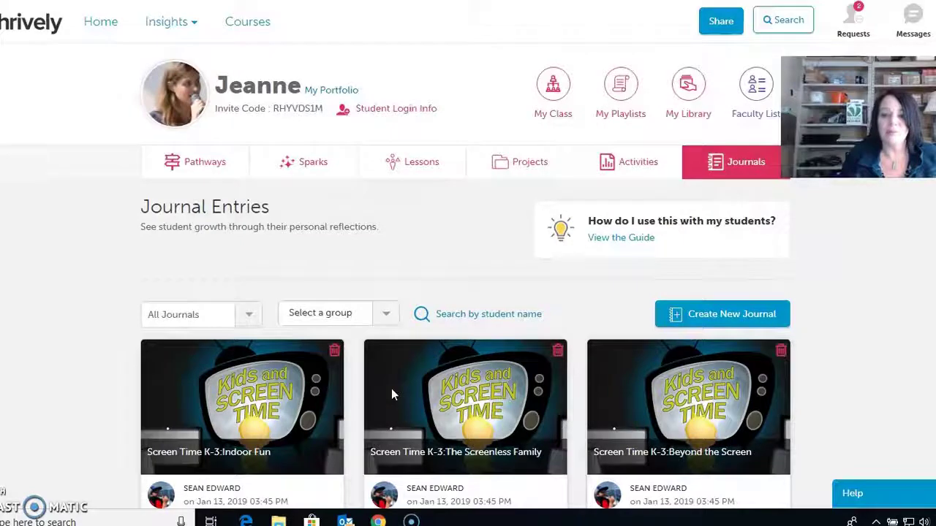
left_click(740, 314)
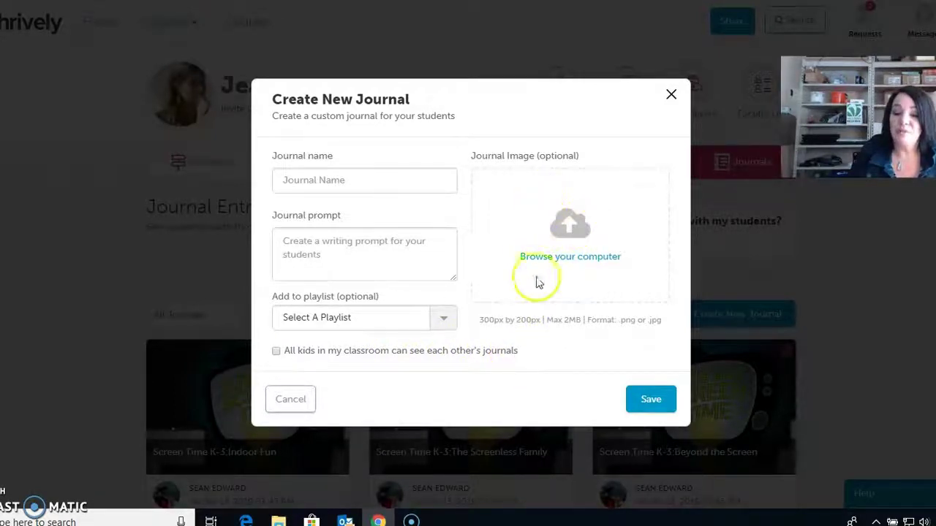
left_click(671, 94)
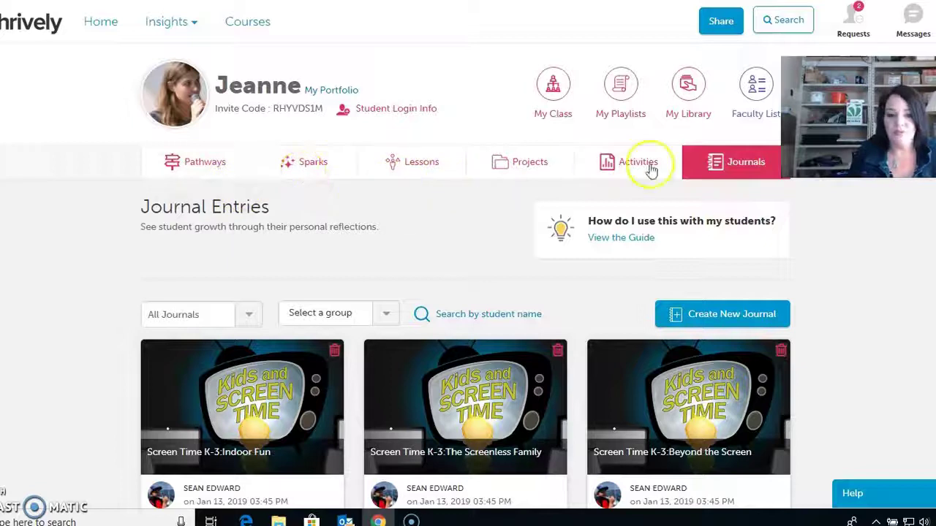
View the guide on using journals with students, and expand the Teacher Guides and Thrively Journey help topics
left_click(623, 239)
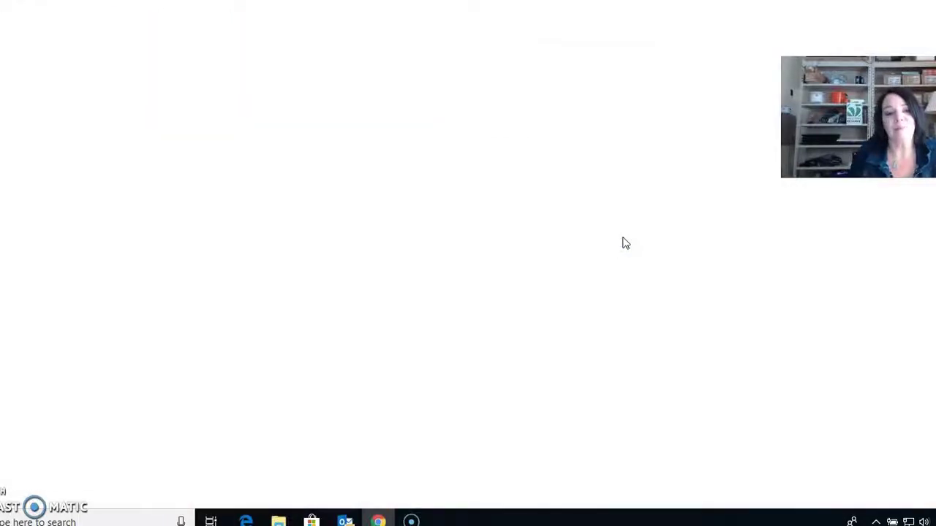
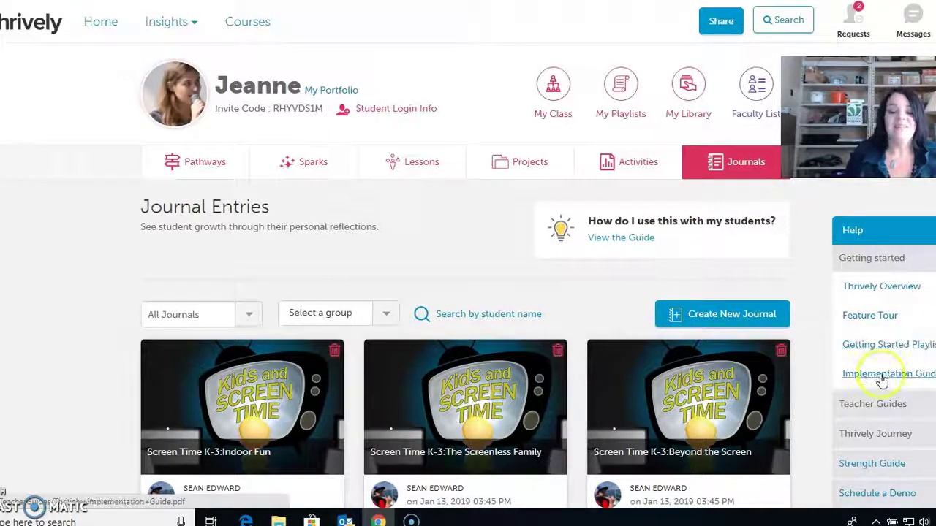
left_click(872, 403)
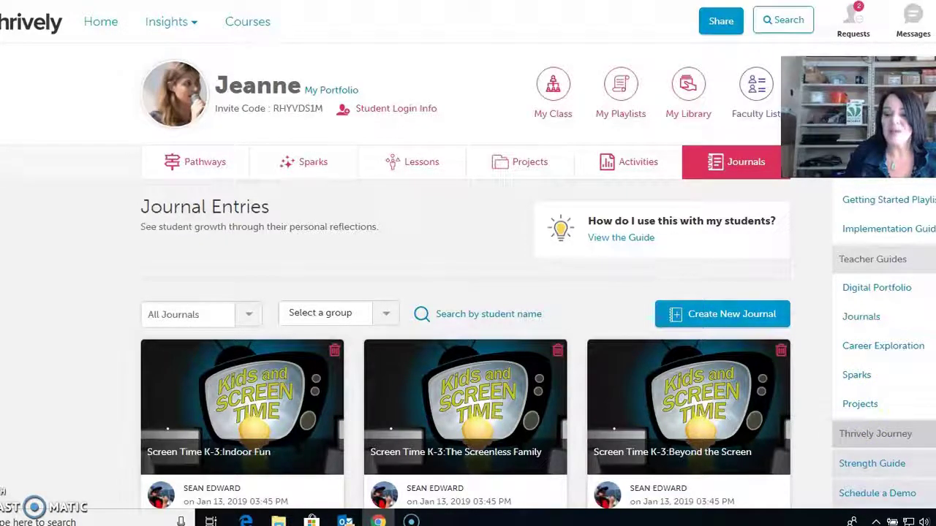
left_click(877, 434)
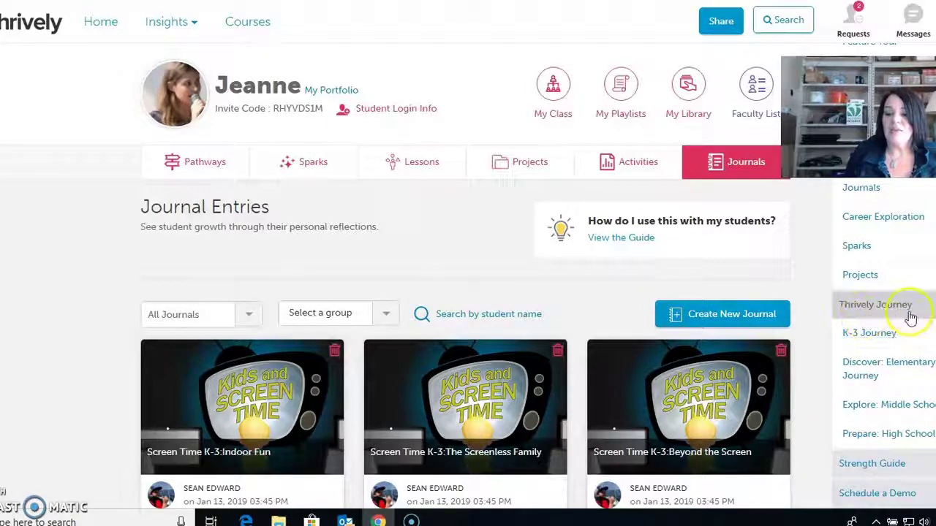
Open the K-3 Journey document, read through both pages, and close it
left_click(878, 338)
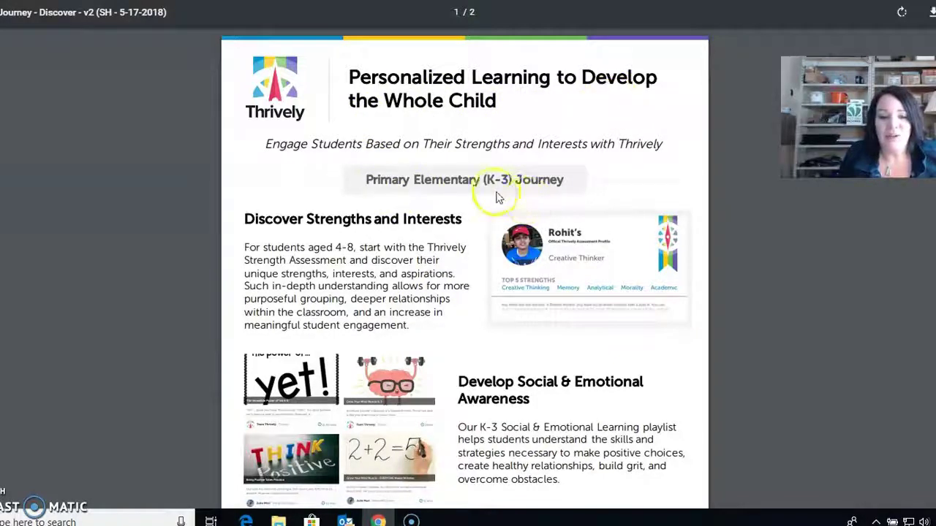
scroll(575, 186, "down", 1)
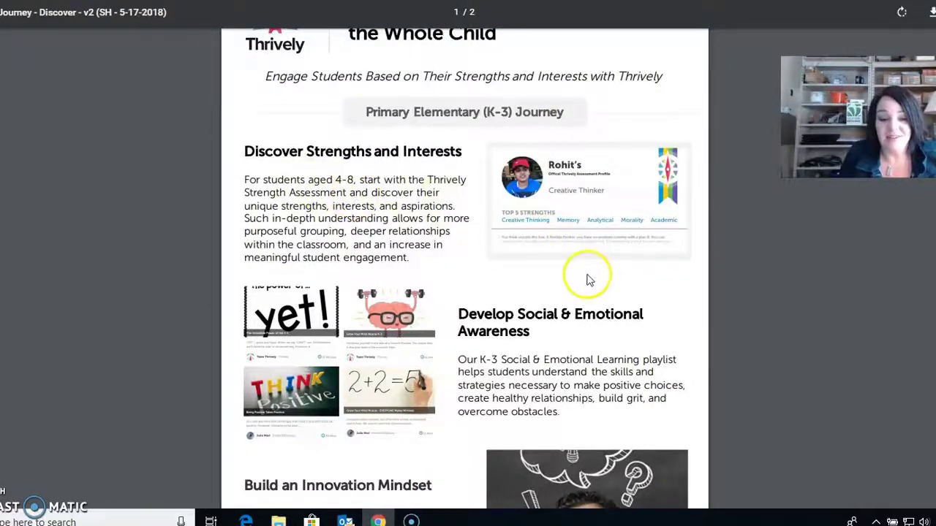
scroll(590, 279, "down", 2)
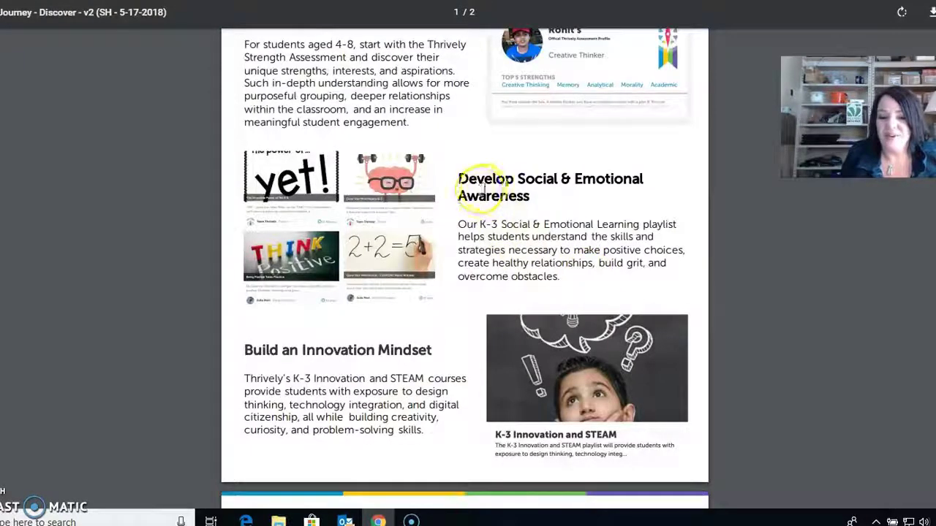
scroll(644, 203, "down", 1)
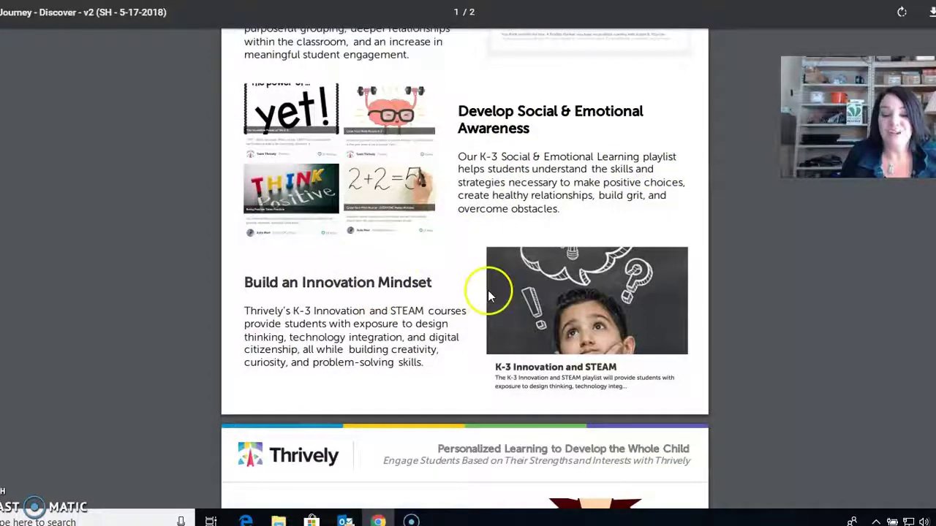
scroll(489, 294, "down", 5)
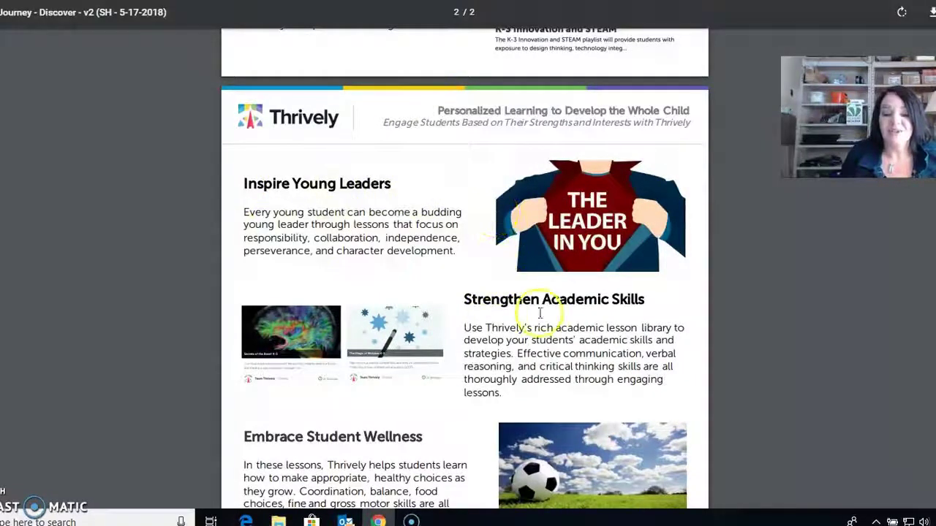
scroll(620, 299, "down", 2)
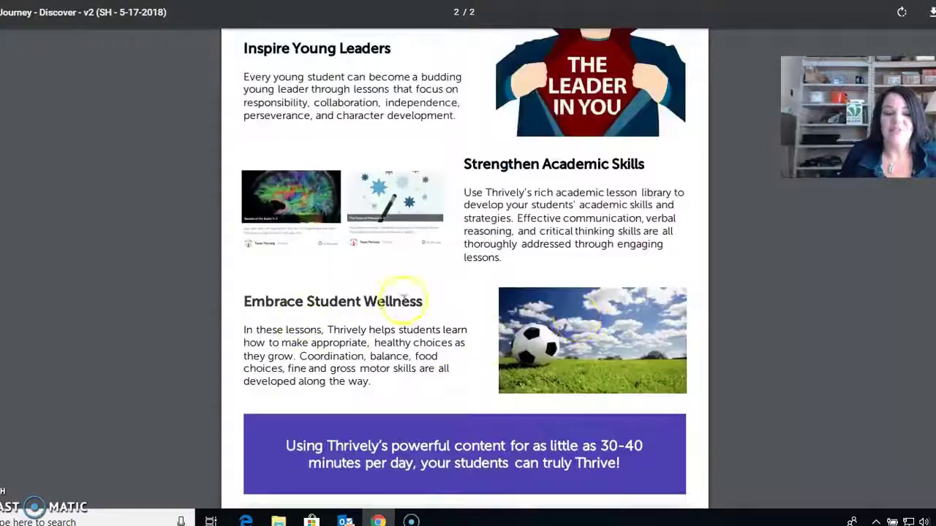
scroll(484, 314, "down", 2)
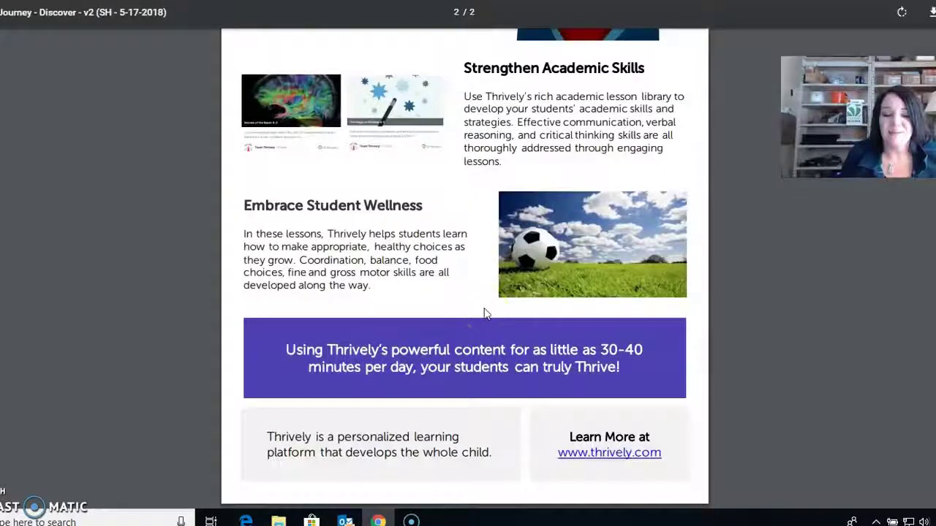
scroll(484, 314, "up", 6)
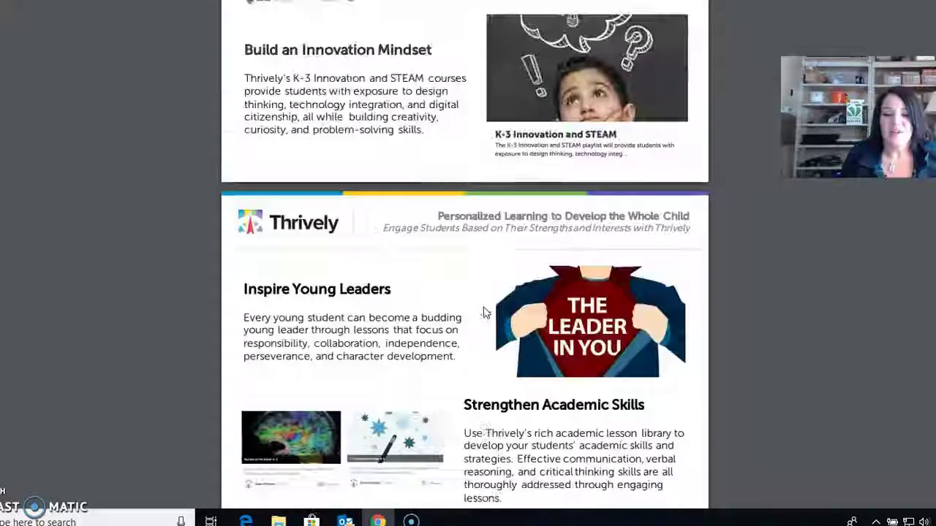
scroll(479, 307, "up", 5)
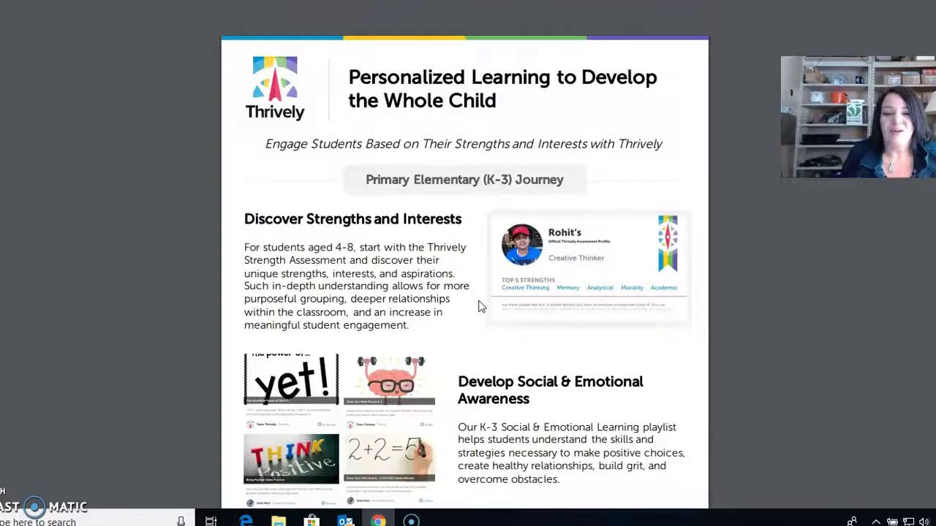
mouse_move(456, 17)
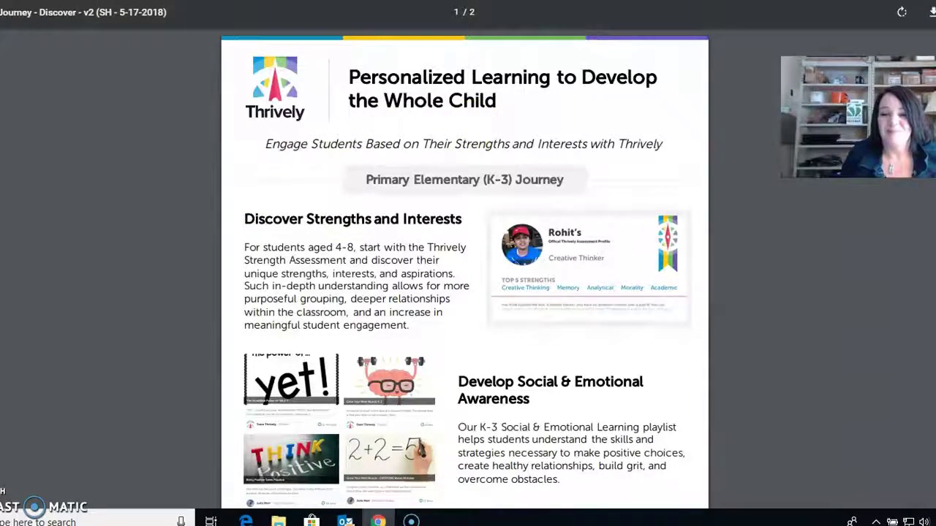
key("ctrl+w")
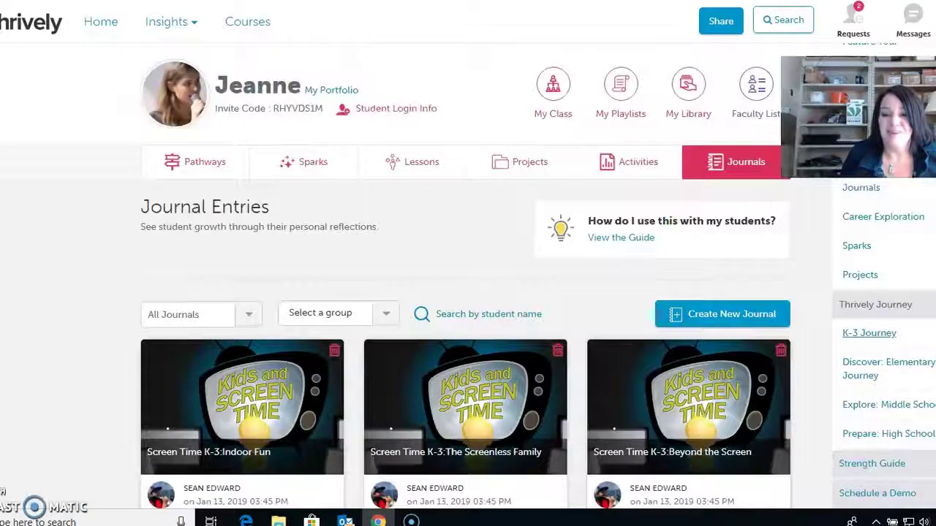
Open the Strength Guide, read through the assessment overview, philosophy and strength descriptions, and close it
left_click(873, 465)
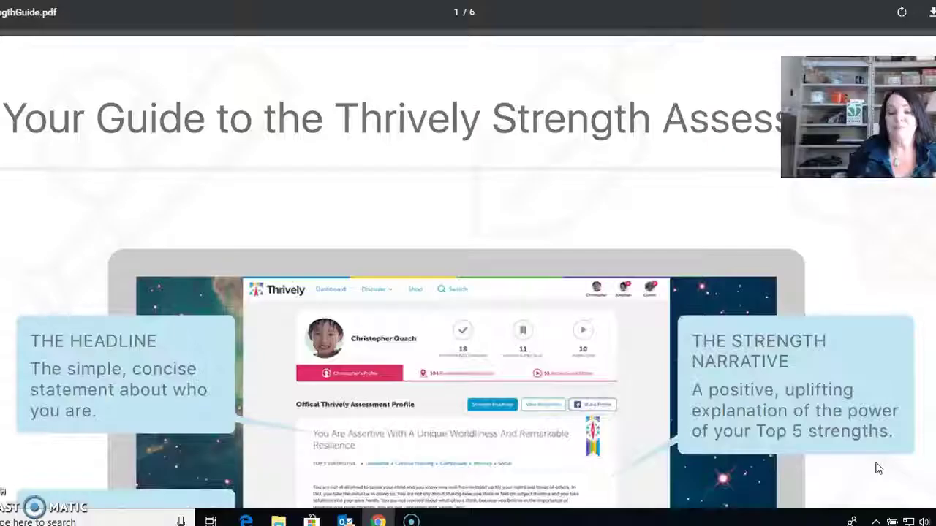
left_click(840, 454)
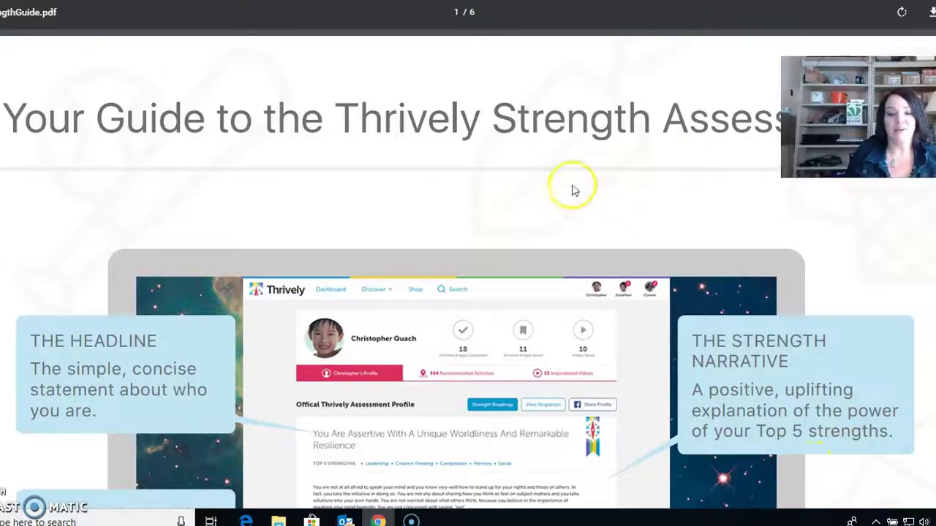
scroll(572, 188, "down", 5)
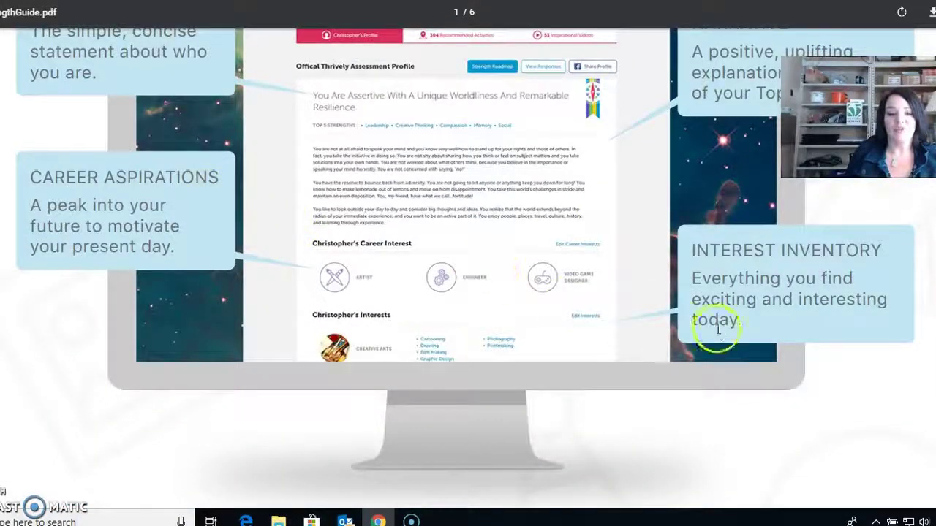
scroll(618, 283, "up", 1)
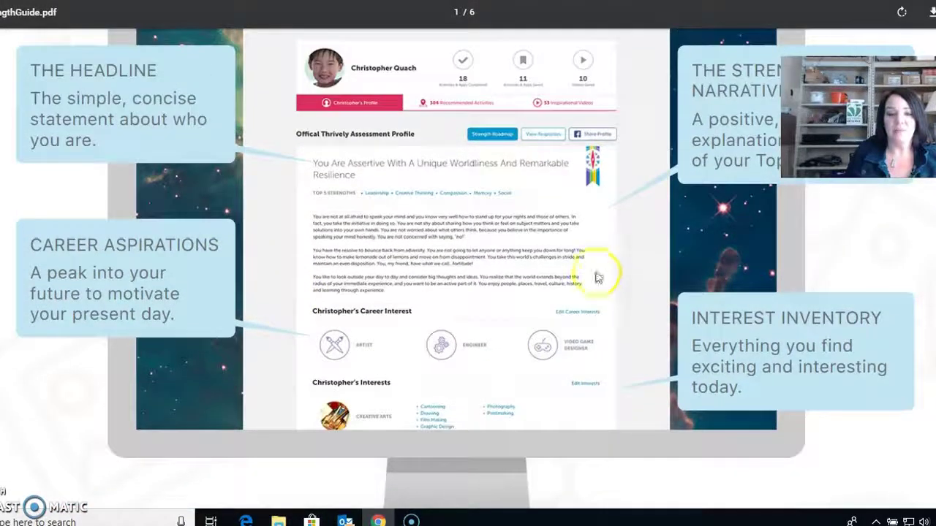
scroll(605, 246, "down", 9)
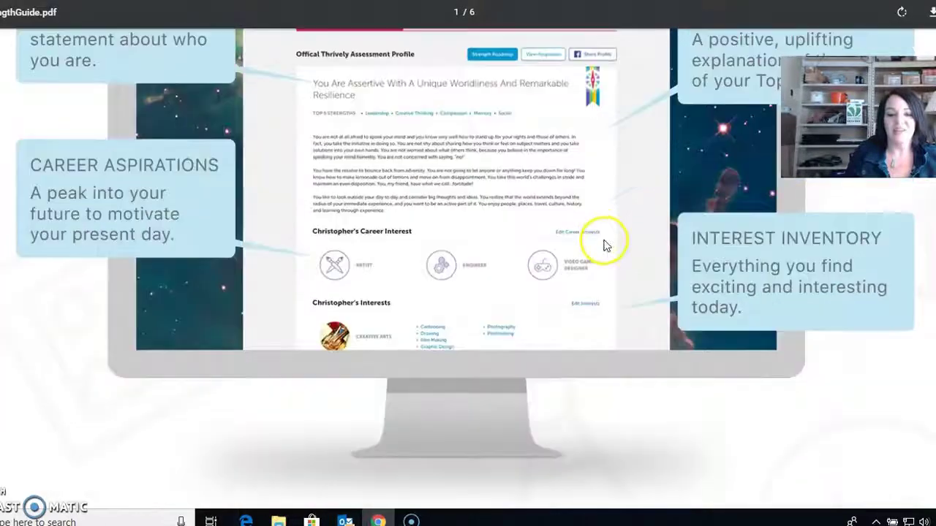
scroll(604, 242, "down", 1)
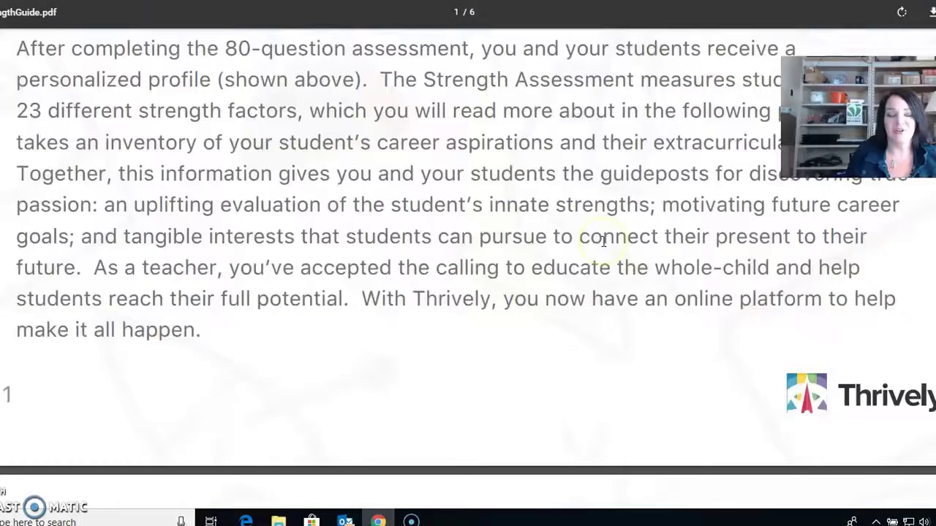
scroll(604, 242, "down", 7)
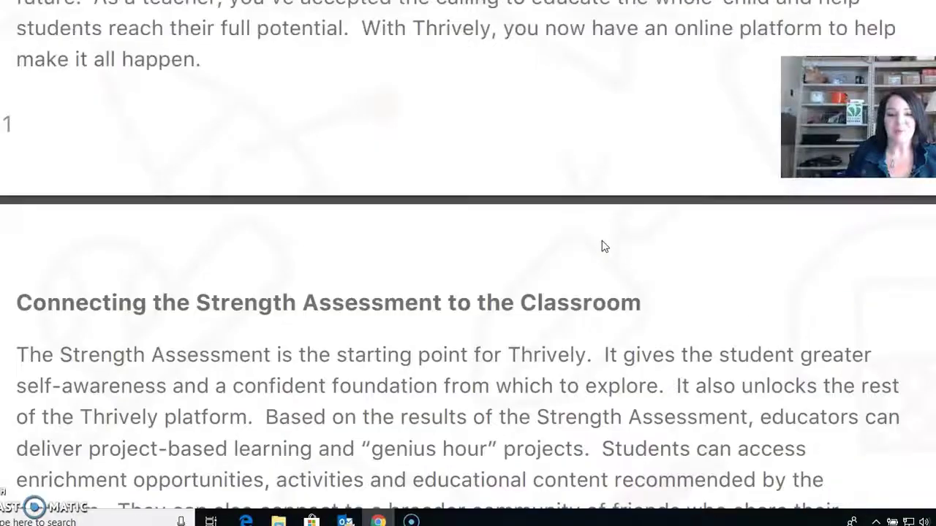
scroll(604, 247, "down", 1)
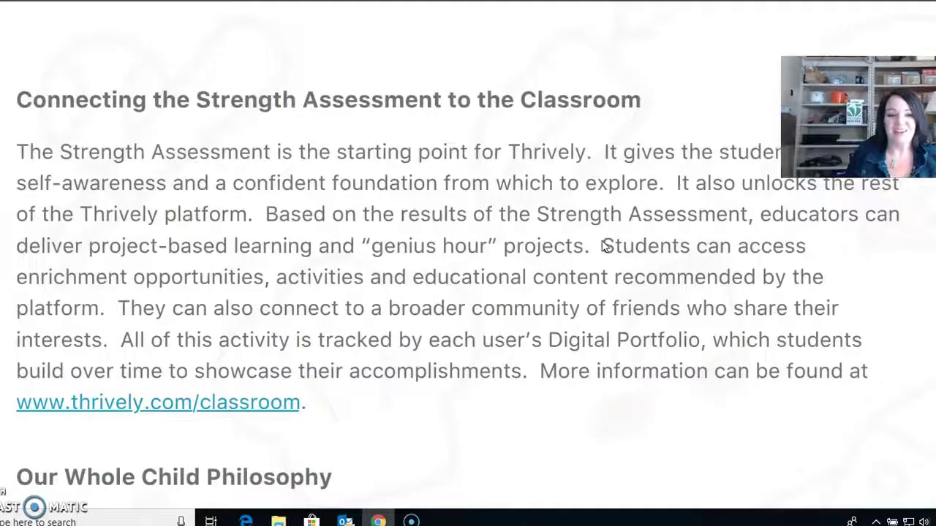
scroll(604, 247, "down", 6)
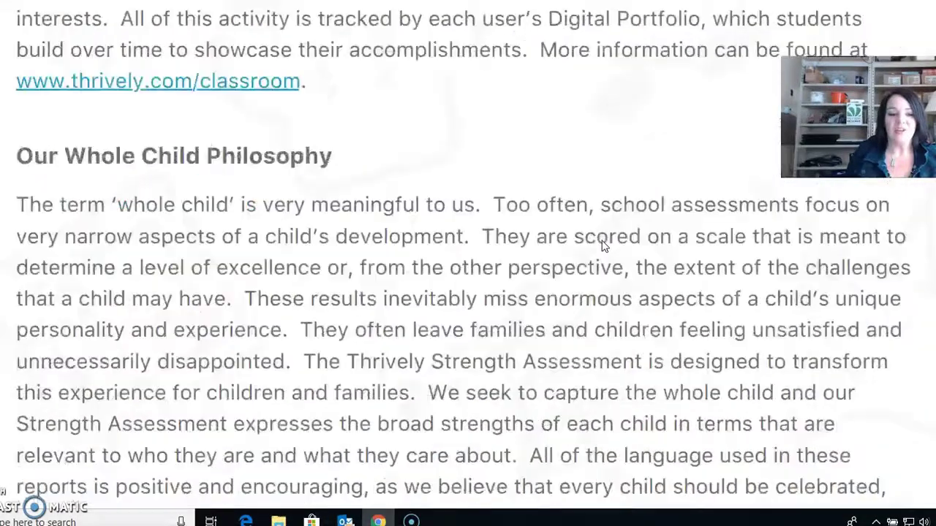
scroll(604, 247, "down", 10)
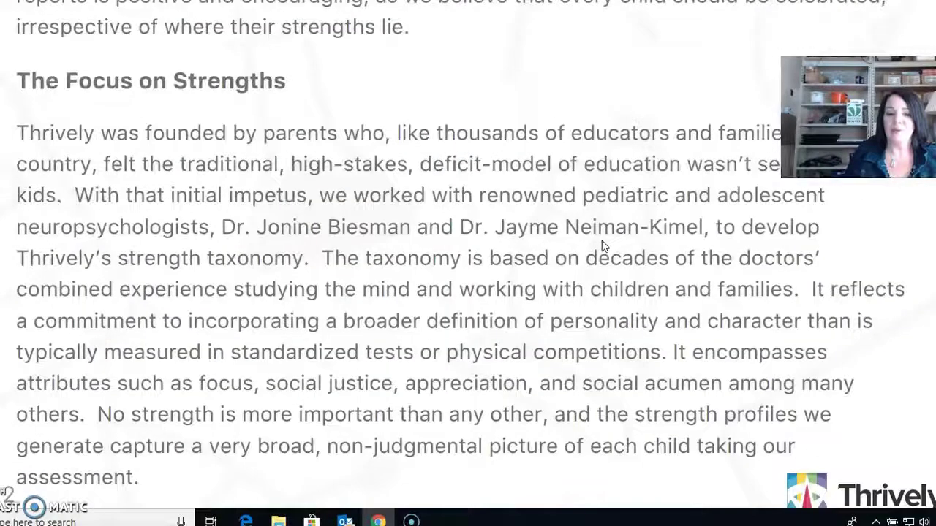
scroll(604, 248, "down", 8)
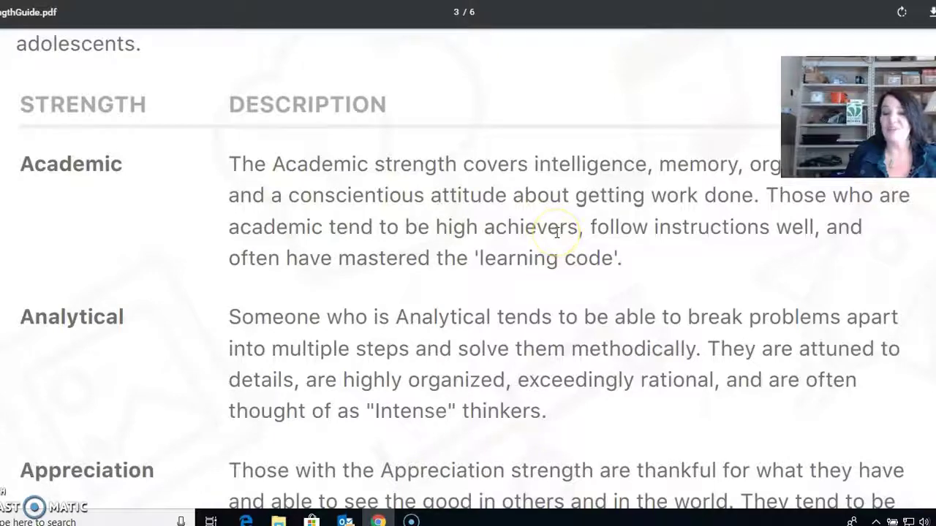
scroll(556, 232, "up", 15)
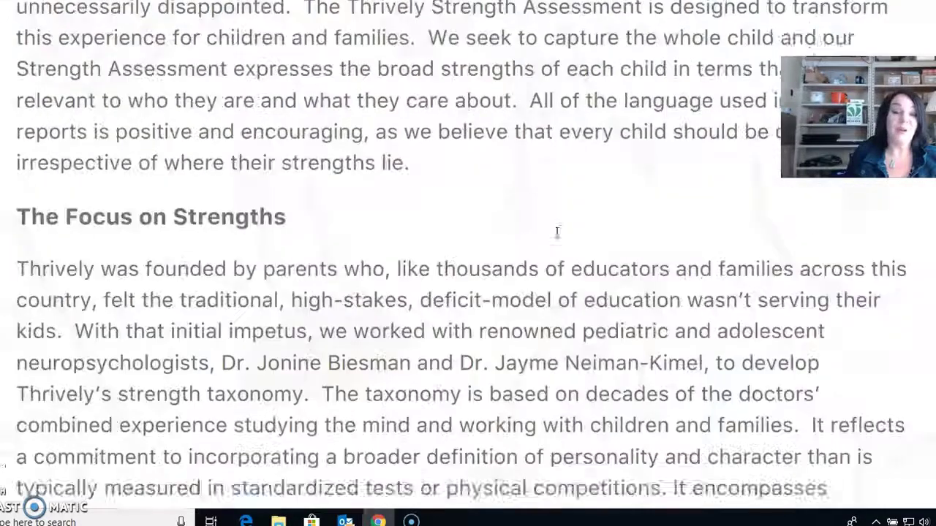
key("ctrl+Tab")
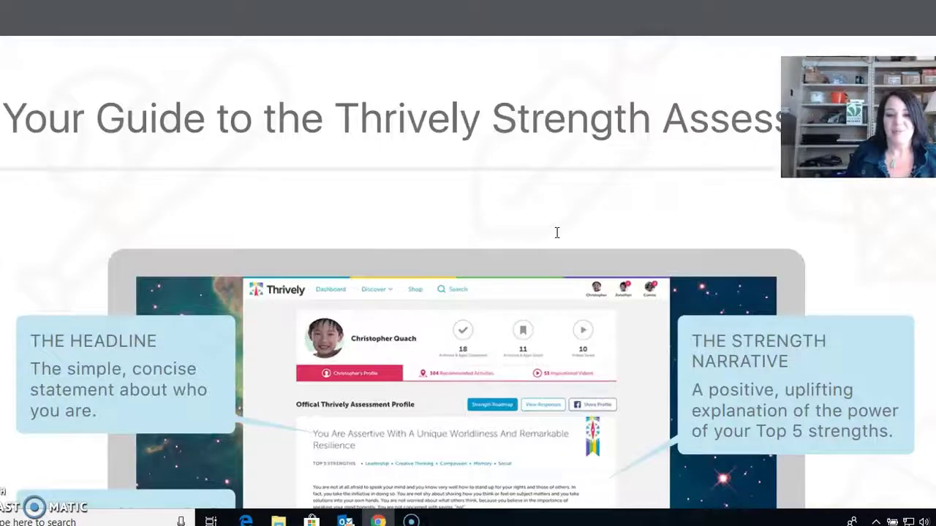
key("ctrl+w")
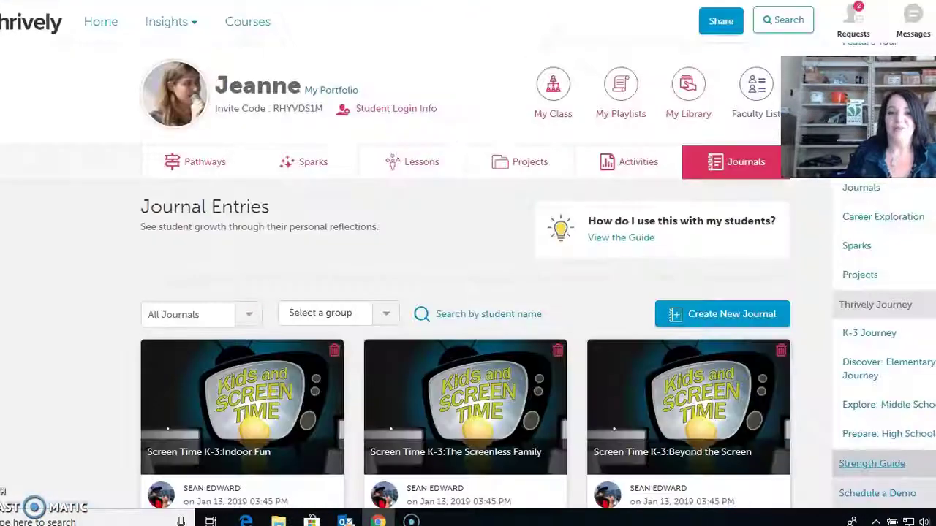
Open the teacher's own digital portfolio from the dashboard
left_click(328, 91)
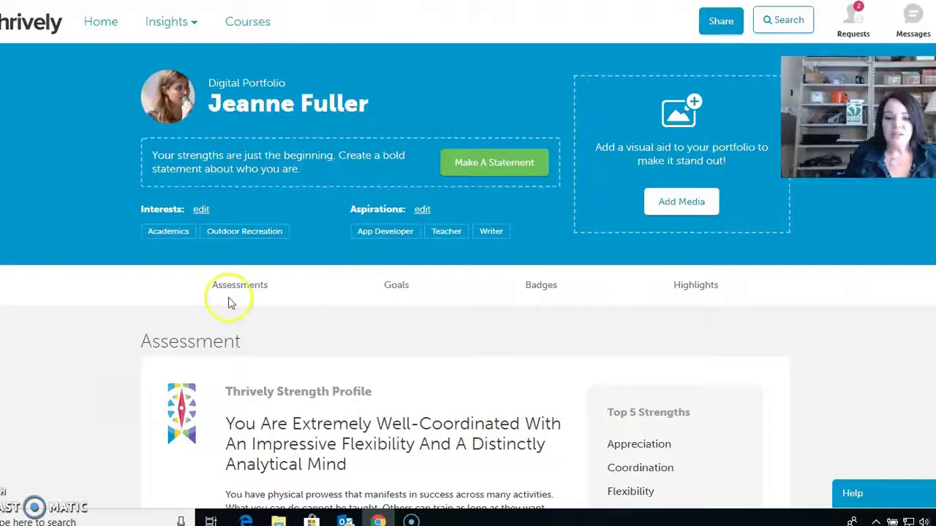
Review the portfolio's Thrively Strength, MIDAS Multiple Intelligences and Habits of the Mind profiles, continuing to the My Goals section
scroll(228, 303, "down", 5)
scroll(315, 281, "up", 1)
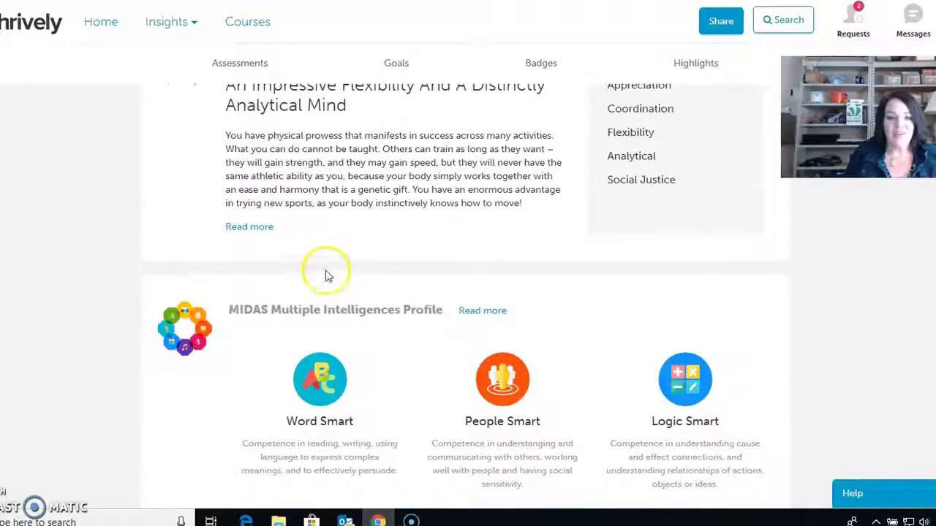
scroll(373, 157, "up", 1)
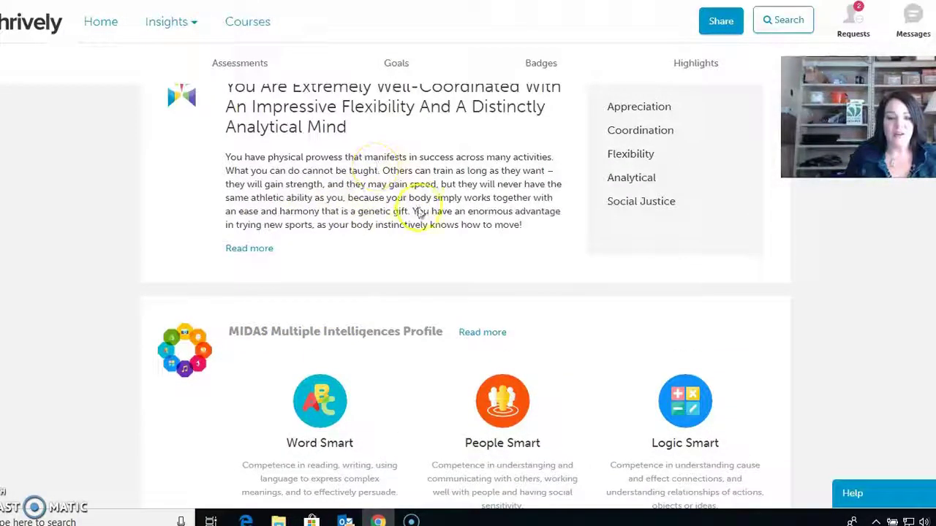
scroll(604, 352, "up", 3)
scroll(604, 353, "down", 5)
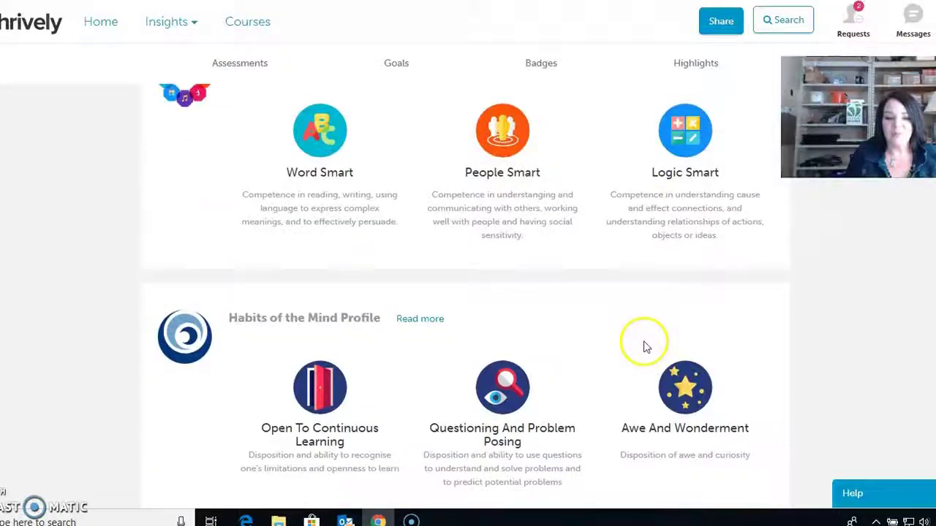
scroll(547, 329, "down", 4)
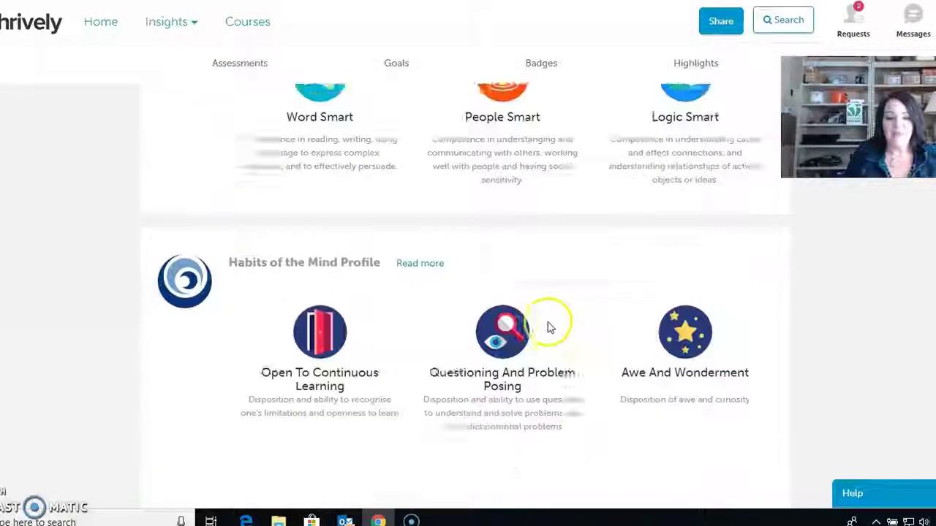
scroll(580, 311, "down", 3)
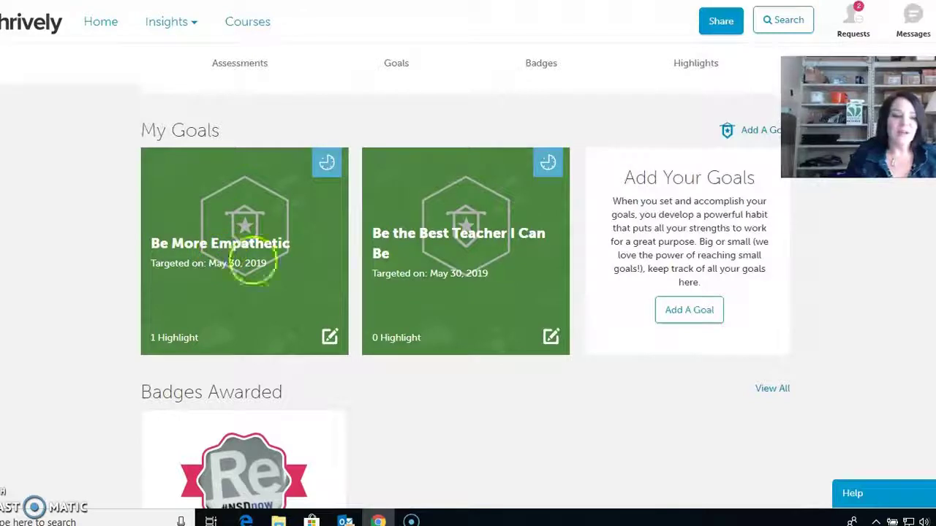
Open the "Be More Empathetic" goal and review its action plan and goal highlights
left_click(247, 267)
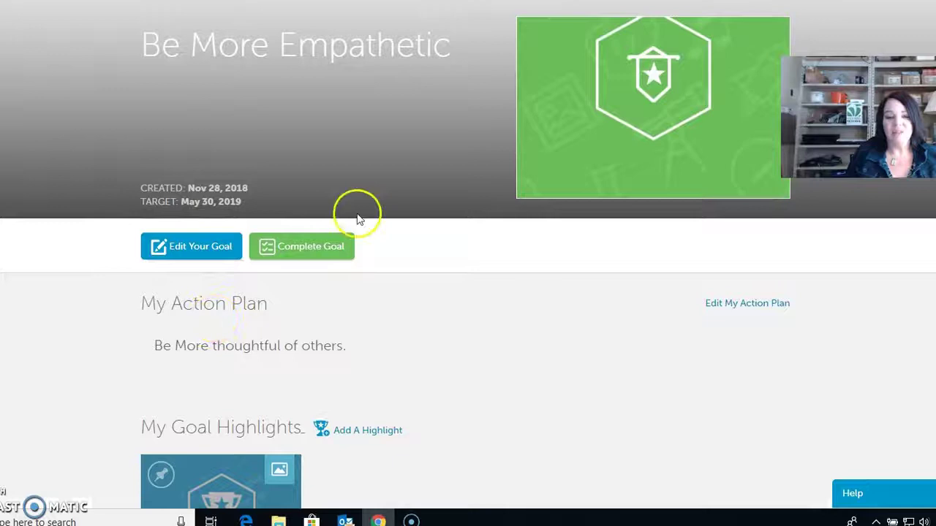
scroll(463, 316, "down", 2)
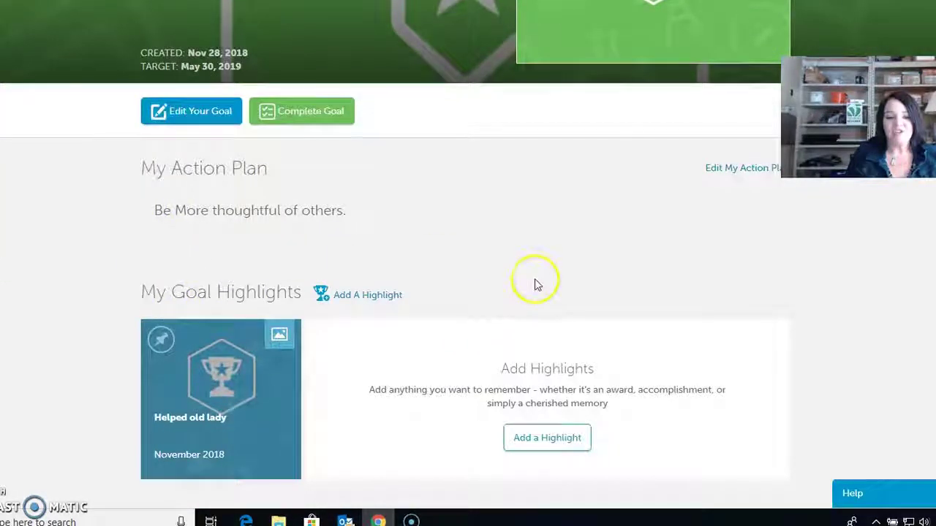
scroll(534, 282, "down", 1)
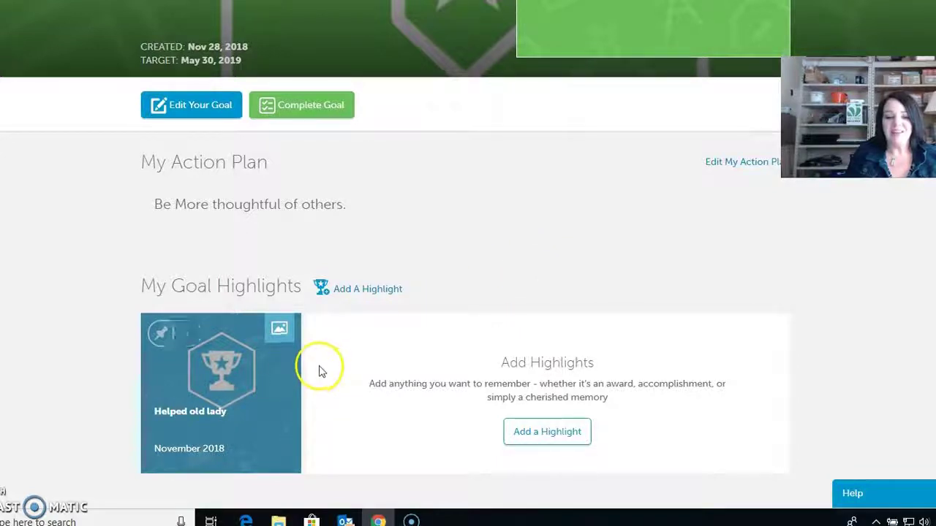
scroll(441, 365, "up", 2)
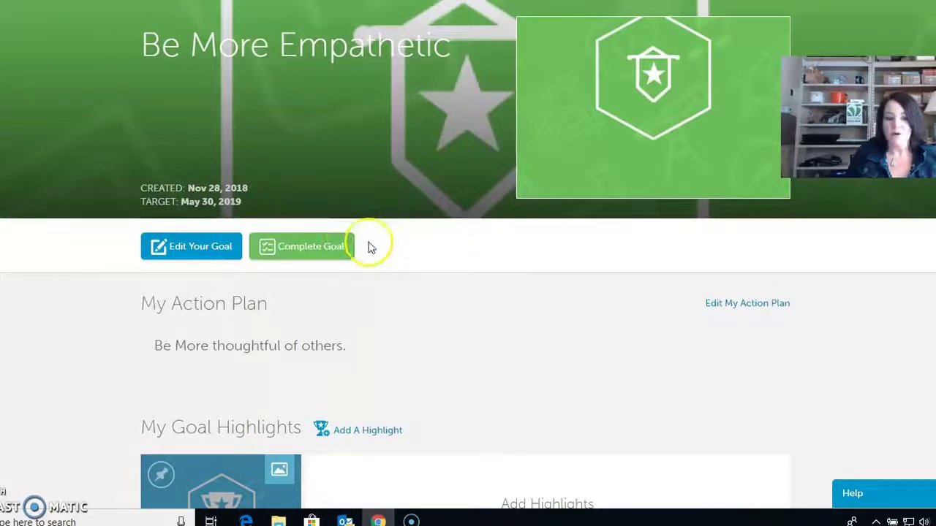
Mark the "Be More Empathetic" goal as complete, and return to the teacher's home dashboard
left_click(304, 249)
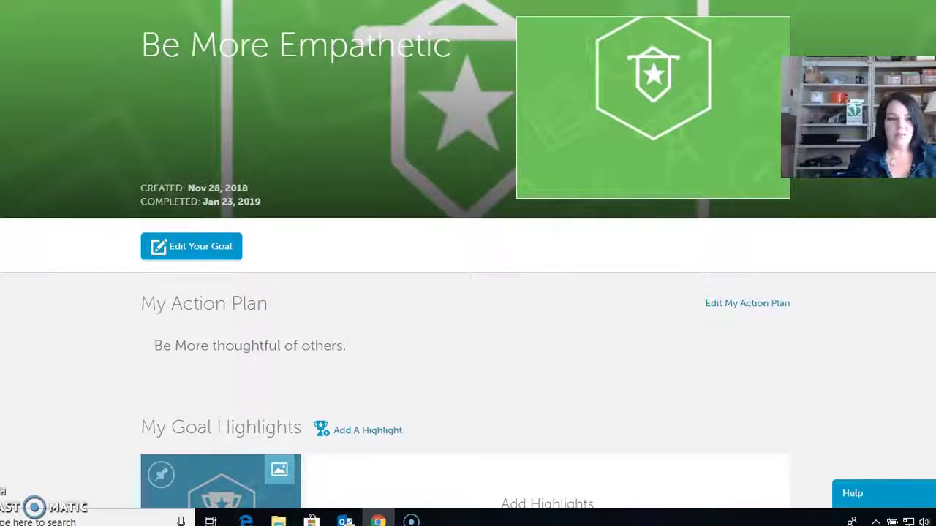
scroll(132, 37, "down", 1)
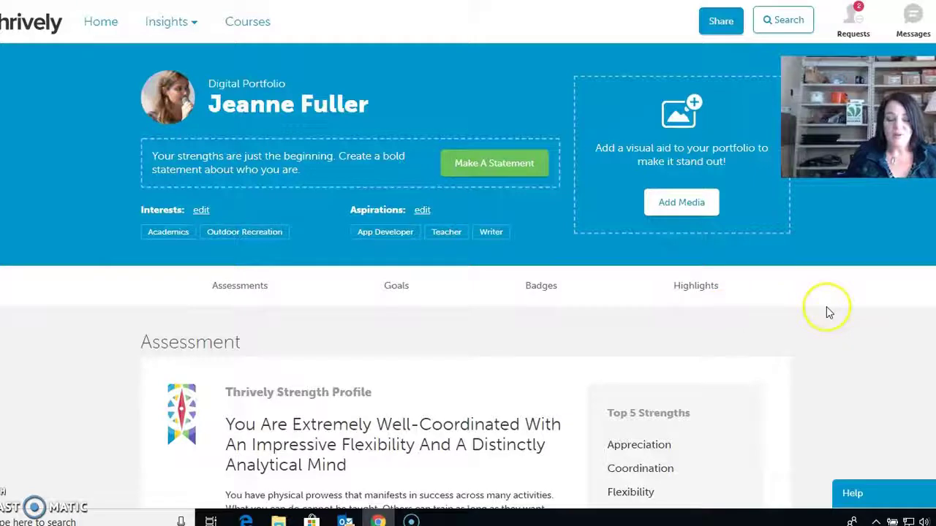
left_click(101, 28)
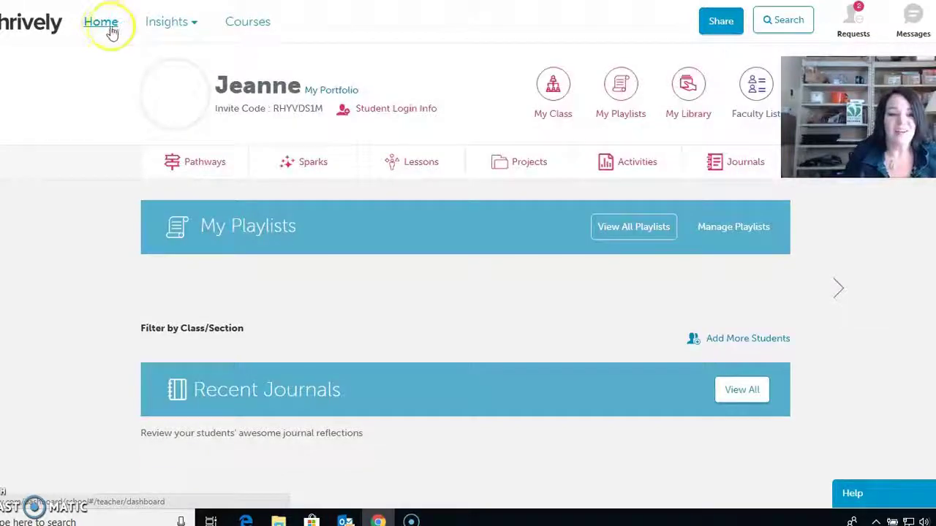